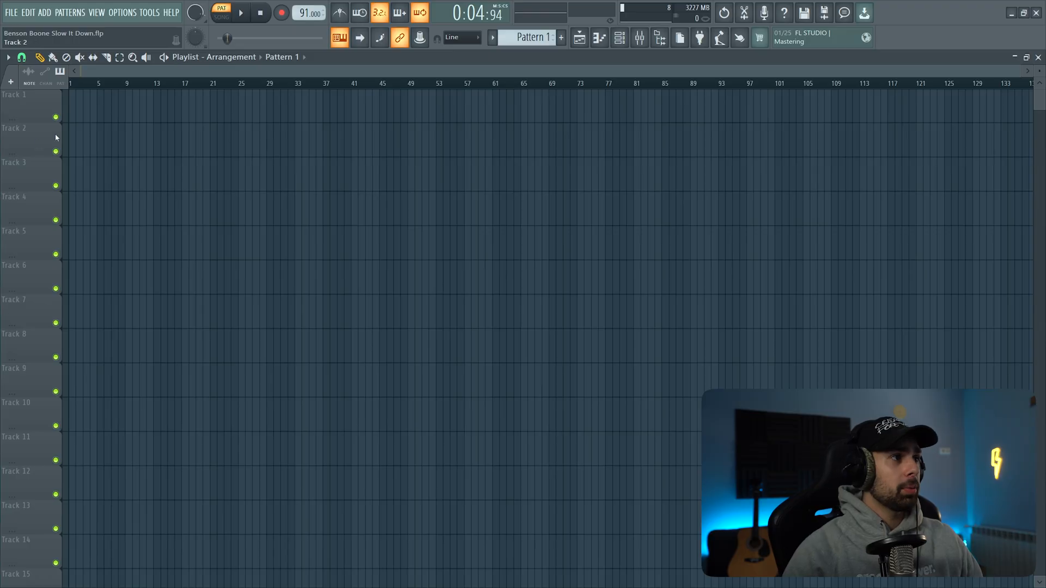
- Place Pattern 1 on Track 1 from bar 1 and play the chord progression
{"action": "left_click", "coordinate": [137, 105]}
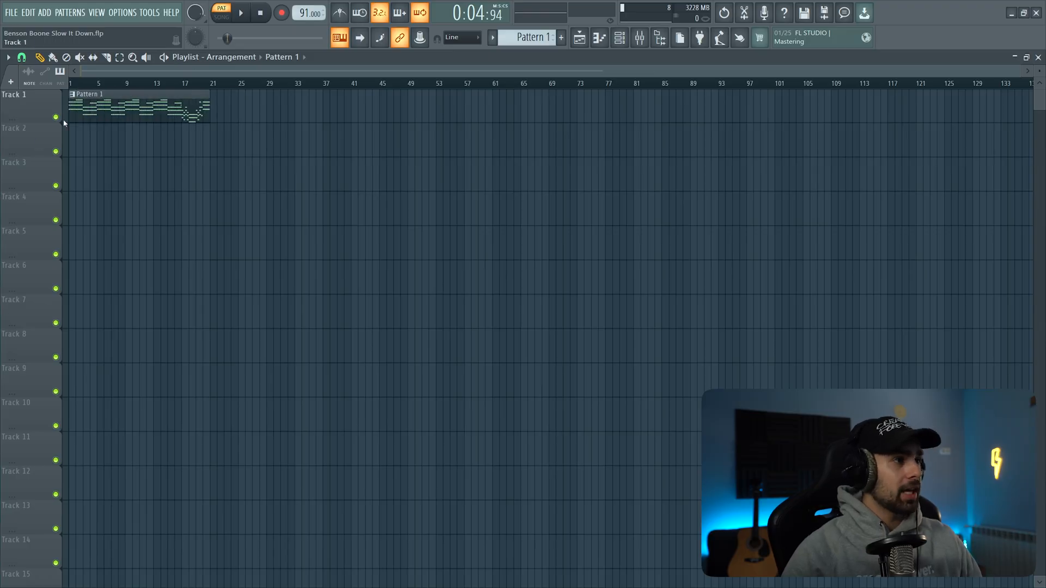
{"action": "scroll", "coordinate": [22, 131], "scroll_direction": "up", "scroll_amount": 6}
{"action": "scroll", "coordinate": [21, 132], "scroll_direction": "down", "scroll_amount": 1}
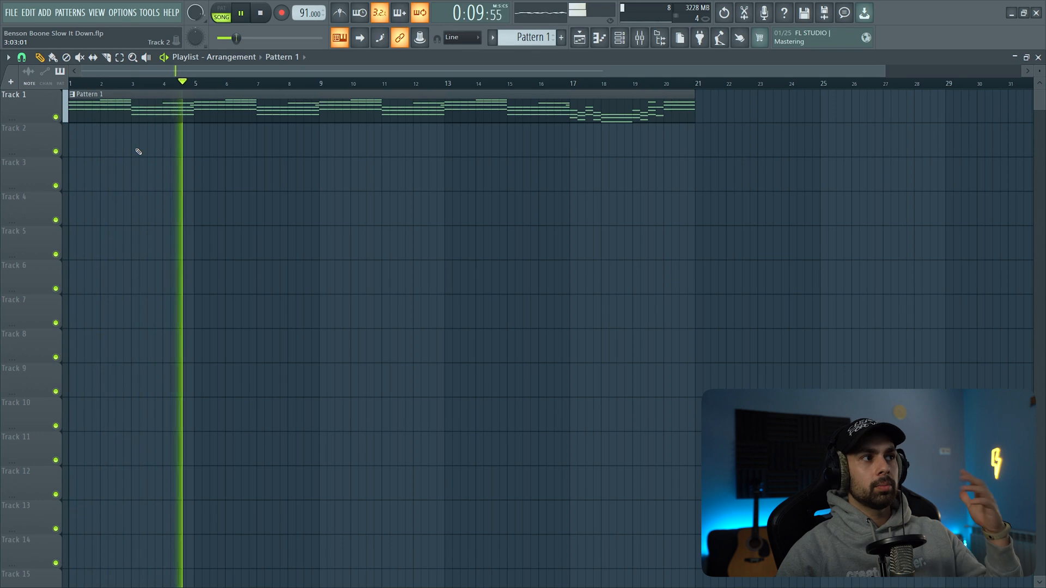
{"action": "key", "text": "space"}
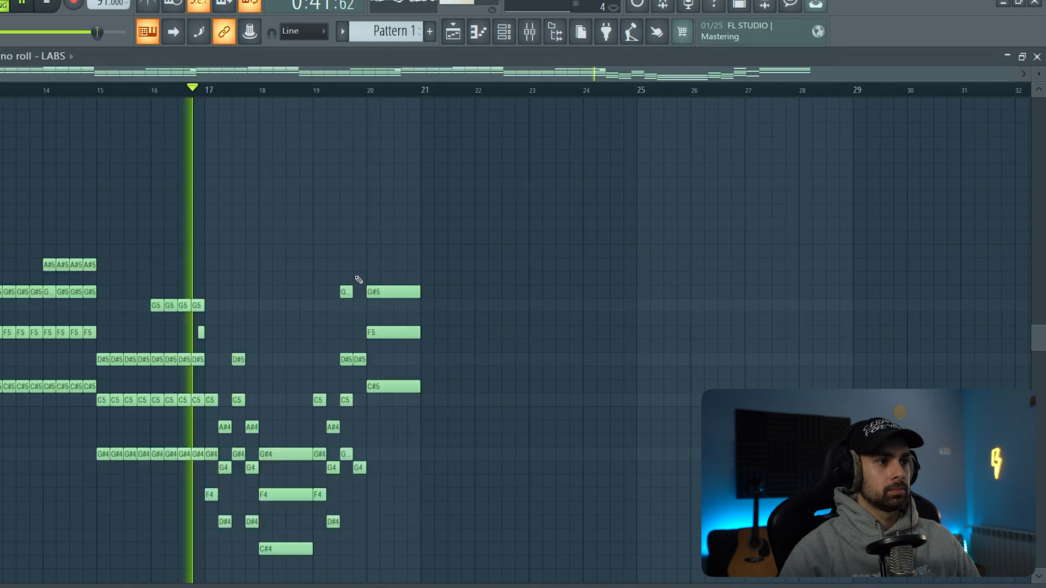
- Examine the LABS piano notes of Pattern 1 in the piano roll, especially the ending from bar 17 to 21
{"action": "scroll", "coordinate": [358, 280], "scroll_direction": "left", "scroll_amount": 4}
{"action": "scroll", "coordinate": [708, 378], "scroll_direction": "down", "scroll_amount": 4}
{"action": "scroll", "coordinate": [829, 388], "scroll_direction": "up", "scroll_amount": 3}
{"action": "scroll", "coordinate": [708, 371], "scroll_direction": "up", "scroll_amount": 4}
{"action": "scroll", "coordinate": [620, 360], "scroll_direction": "down", "scroll_amount": 3}
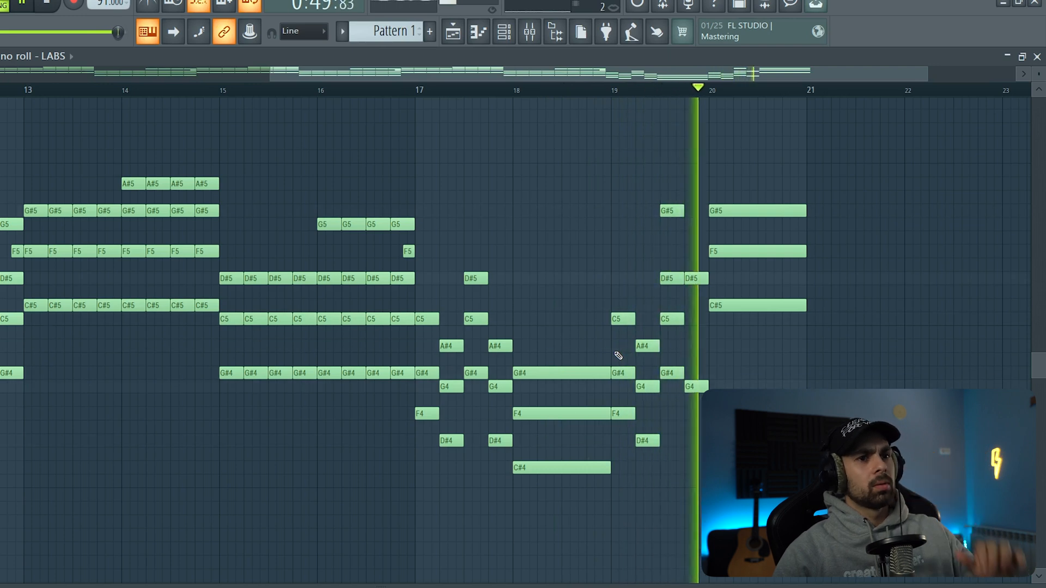
{"action": "left_click", "coordinate": [452, 34]}
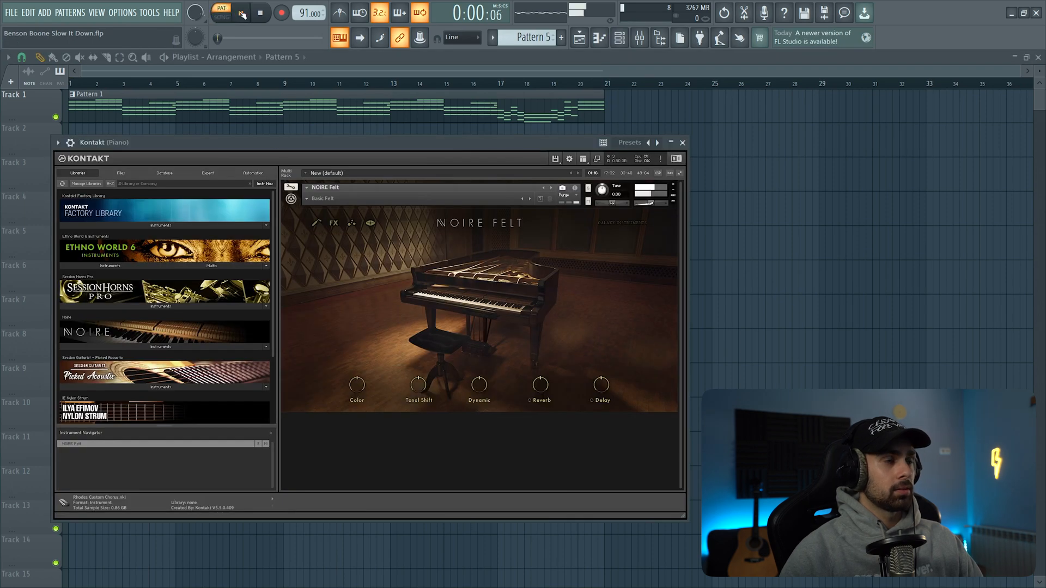
- Examine the NOIRE Felt piano in Kontakt and the chords of its Pattern 5
{"action": "left_click_drag", "start_coordinate": [306, 148], "coordinate": [396, 143]}
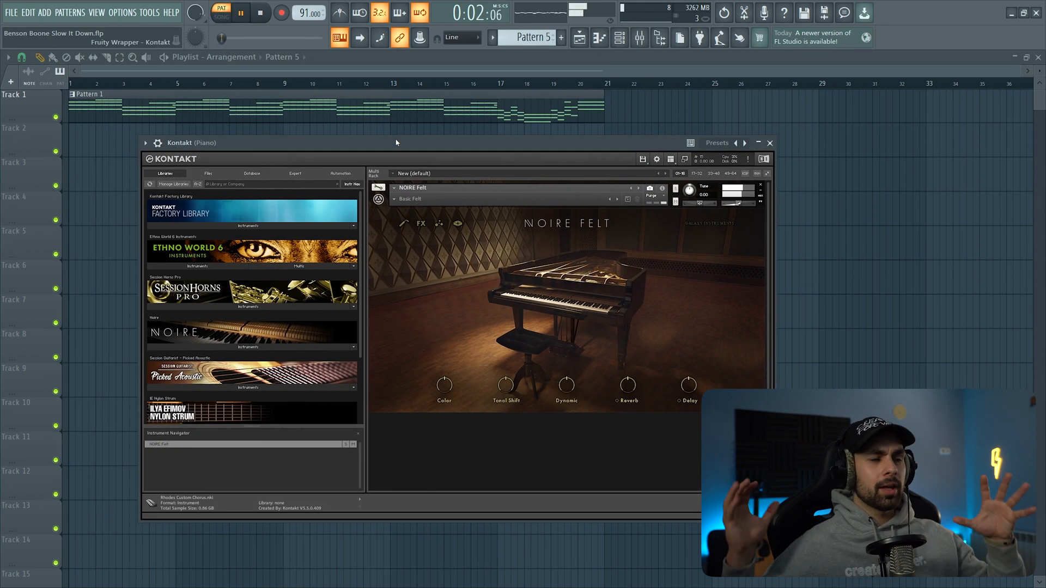
{"action": "left_click_drag", "start_coordinate": [105, 142], "coordinate": [83, 143]}
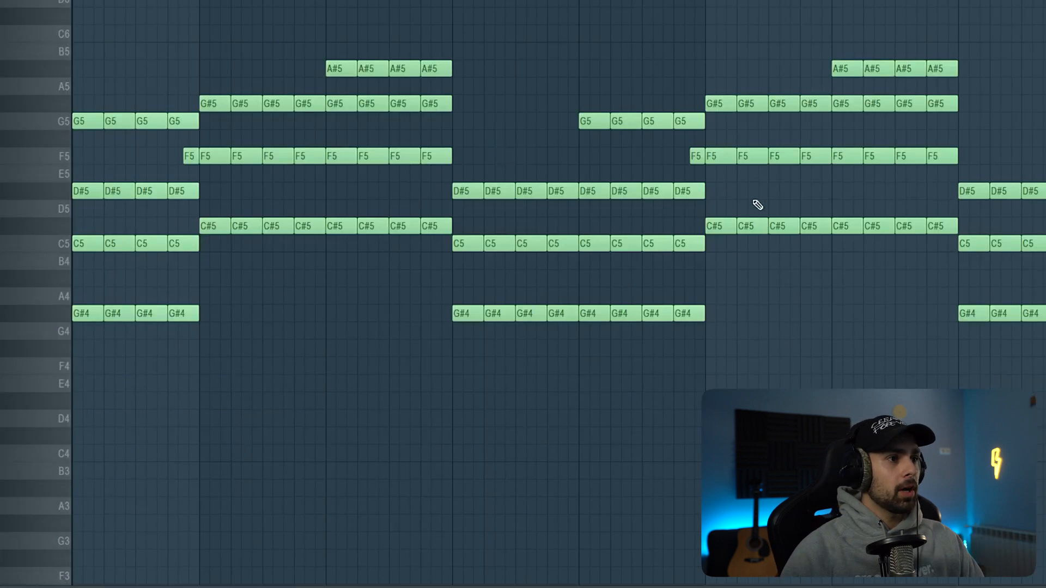
{"action": "scroll", "coordinate": [757, 204], "scroll_direction": "down", "scroll_amount": 5}
{"action": "scroll", "coordinate": [351, 215], "scroll_direction": "up", "scroll_amount": 3}
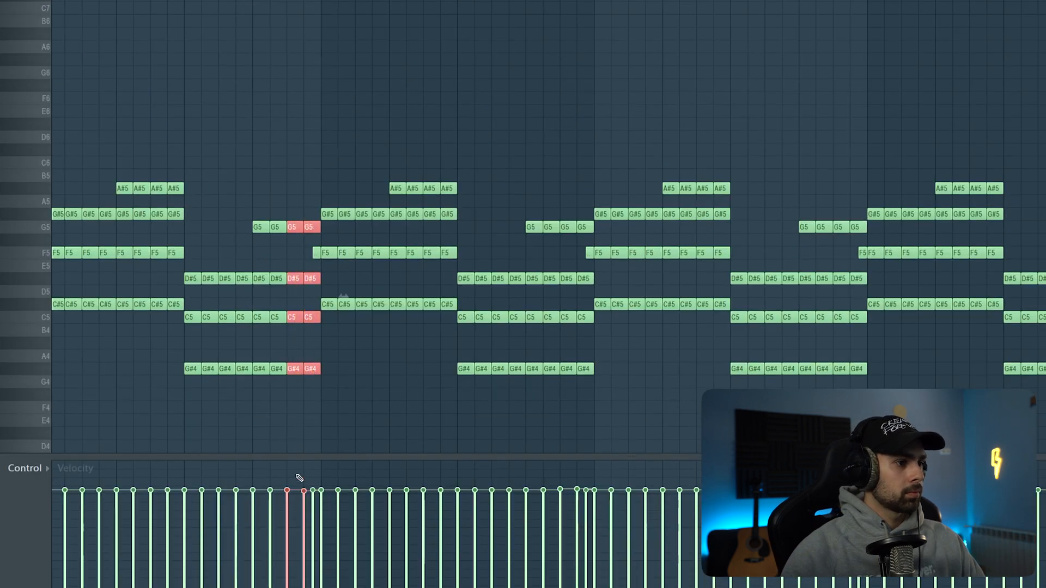
- Raise the velocity of the last two chords before each repeat in the Kontakt pattern and play the layered pianos
{"action": "left_click_drag", "start_coordinate": [299, 488], "coordinate": [304, 485]}
{"action": "left_click_drag", "start_coordinate": [708, 170], "coordinate": [732, 335]}
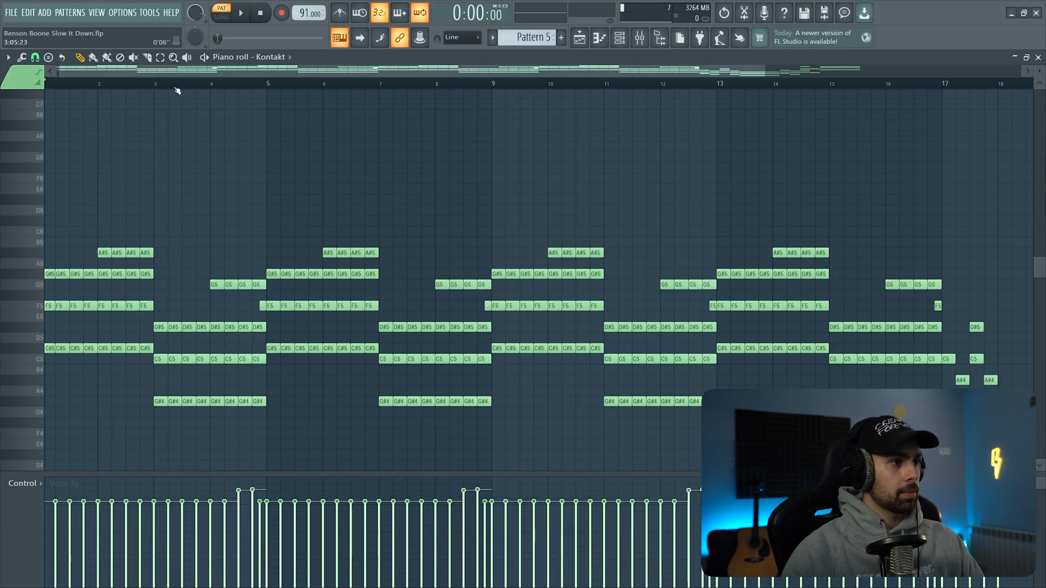
{"action": "left_click", "coordinate": [177, 87]}
{"action": "key", "text": "space"}
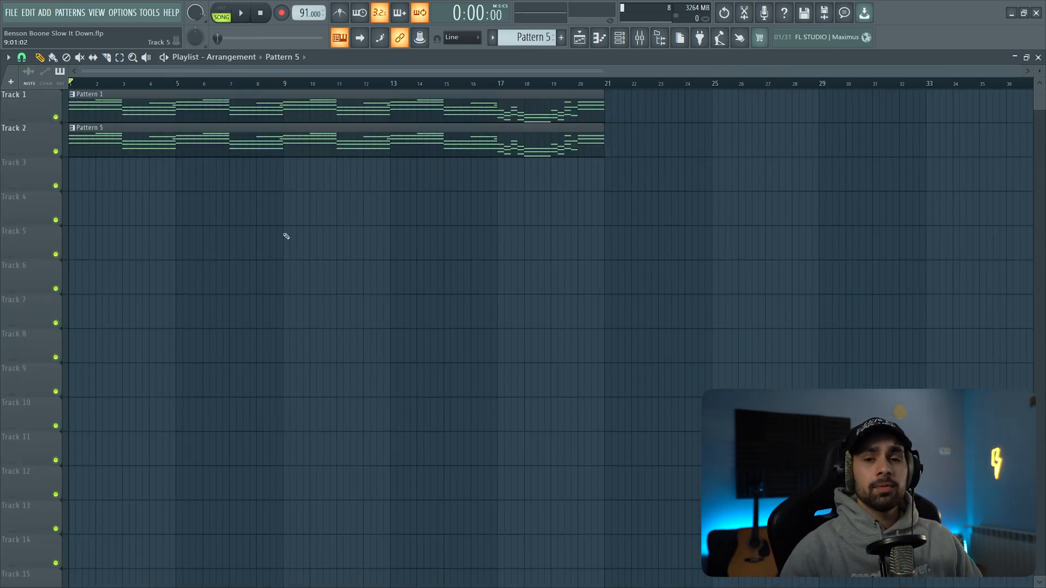
{"action": "key", "text": "space"}
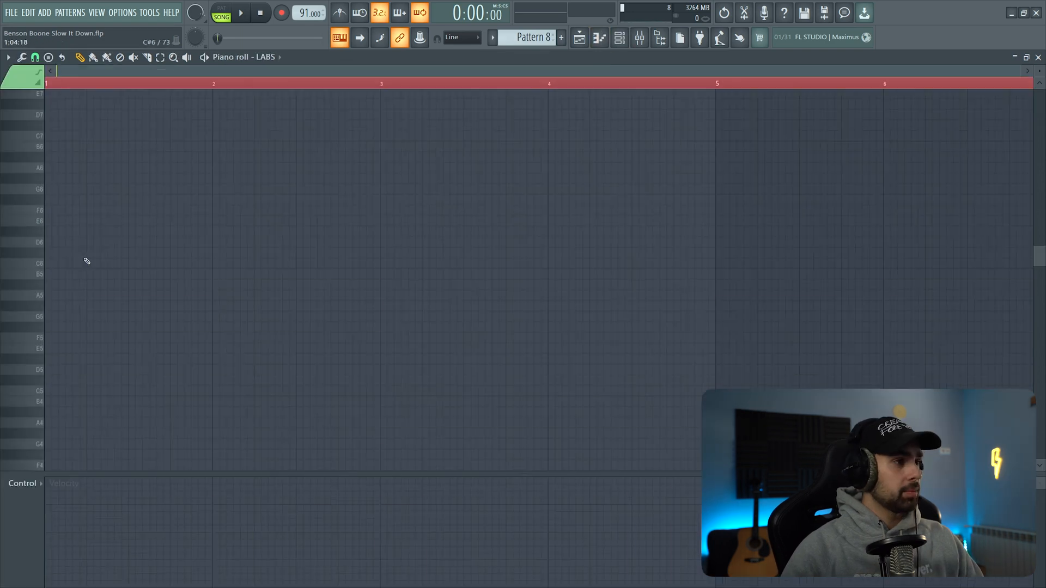
- Paste the piano chords into Pattern 8, halve the note lengths in the first two bars and lengthen them again
{"action": "key", "text": "ctrl+v"}
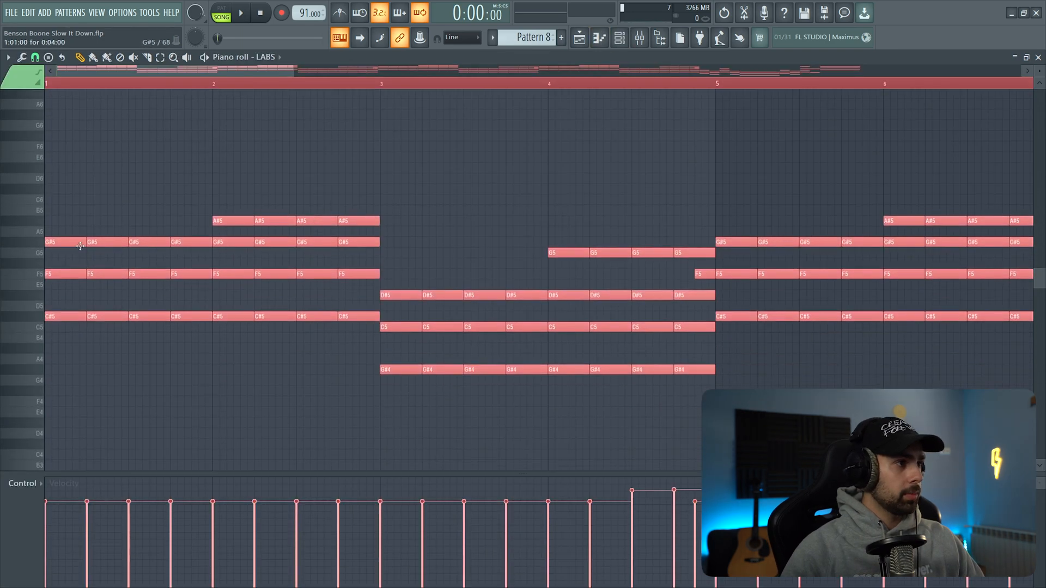
{"action": "left_click_drag", "start_coordinate": [84, 245], "coordinate": [63, 246]}
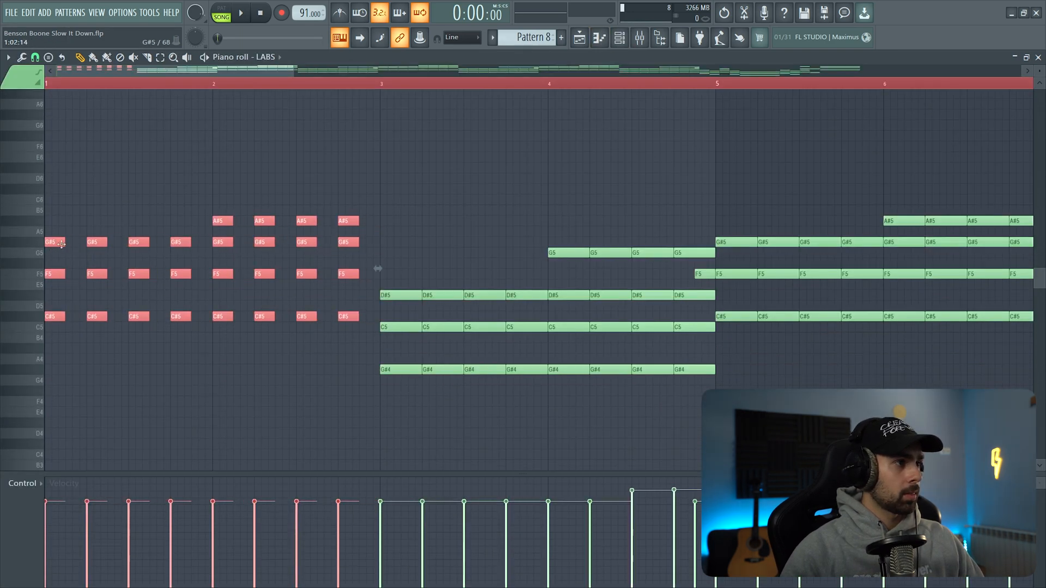
{"action": "left_click_drag", "start_coordinate": [353, 274], "coordinate": [373, 274]}
{"action": "key", "text": "l"}
{"action": "key", "text": "space"}
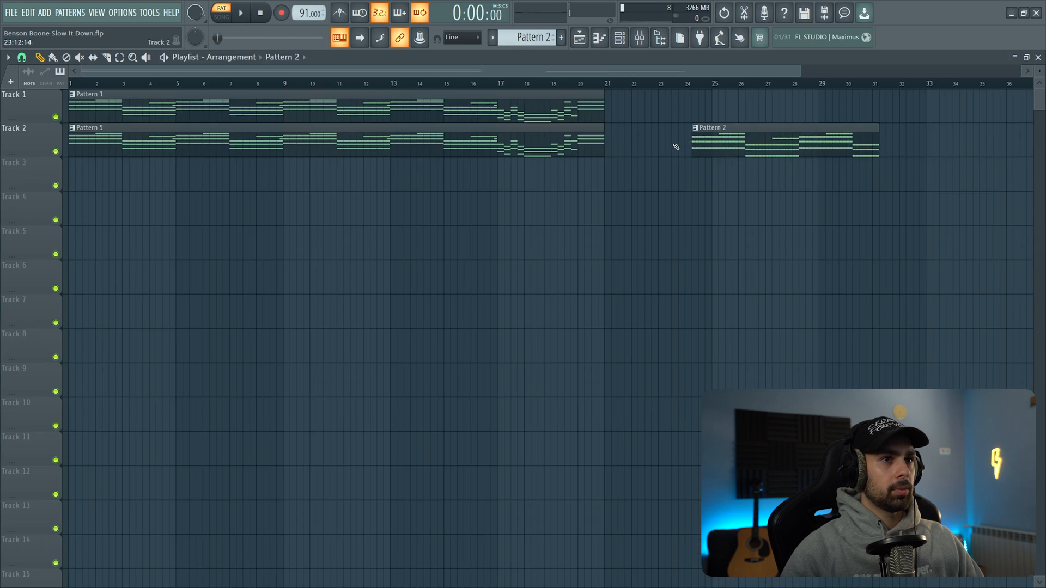
- Place Pattern 2 on Track 1 and Pattern 7 on Track 2 at bar 21, and rename the piano clips Piano 1 and Piano 2
{"action": "left_click_drag", "start_coordinate": [647, 81], "coordinate": [662, 135]}
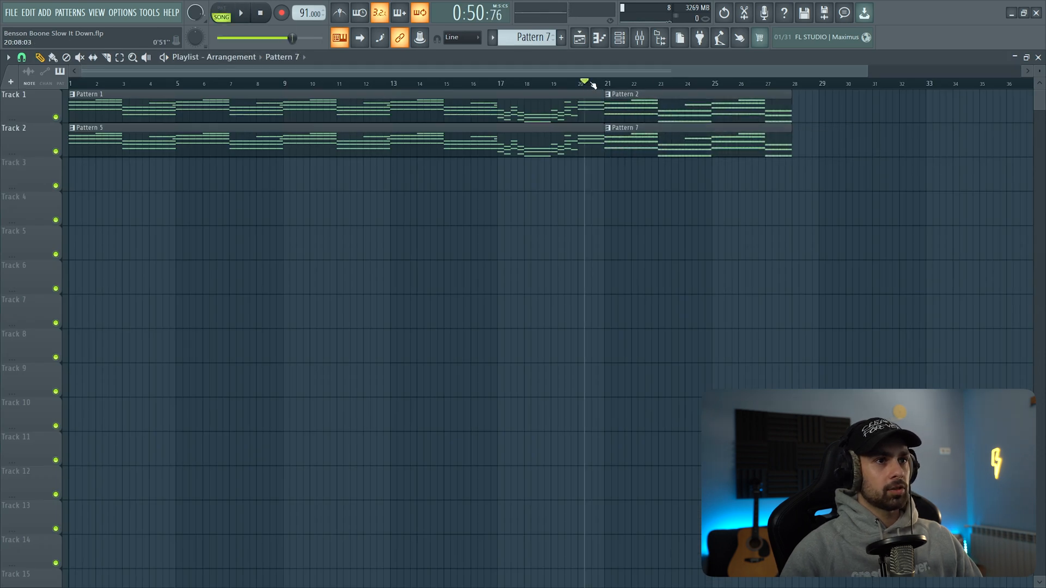
{"action": "right_click", "coordinate": [76, 96]}
{"action": "left_click", "coordinate": [96, 144]}
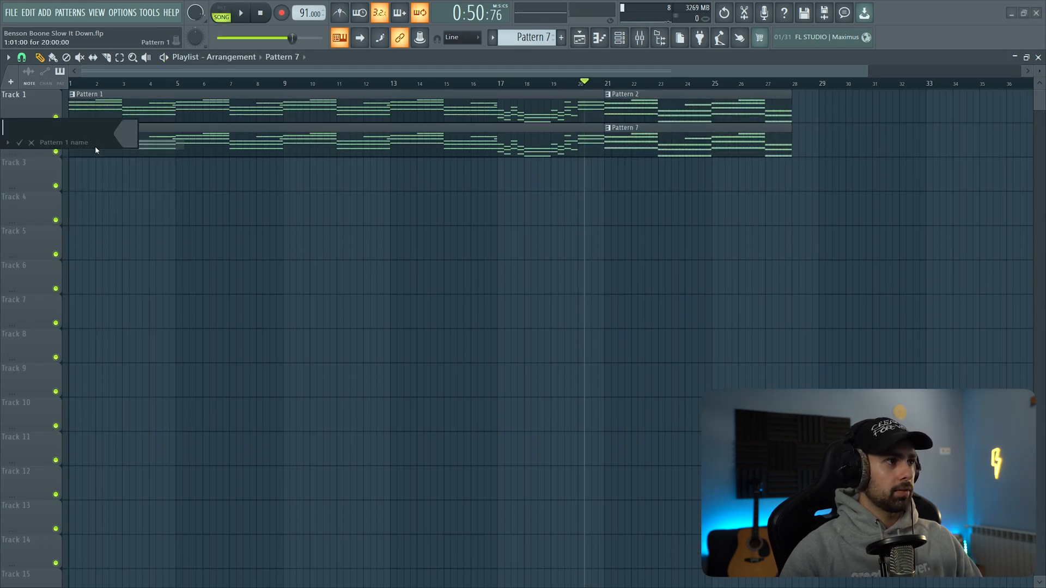
{"action": "type", "text": "Piano 1"}
{"action": "key", "text": "Return"}
{"action": "key", "text": "F2"}
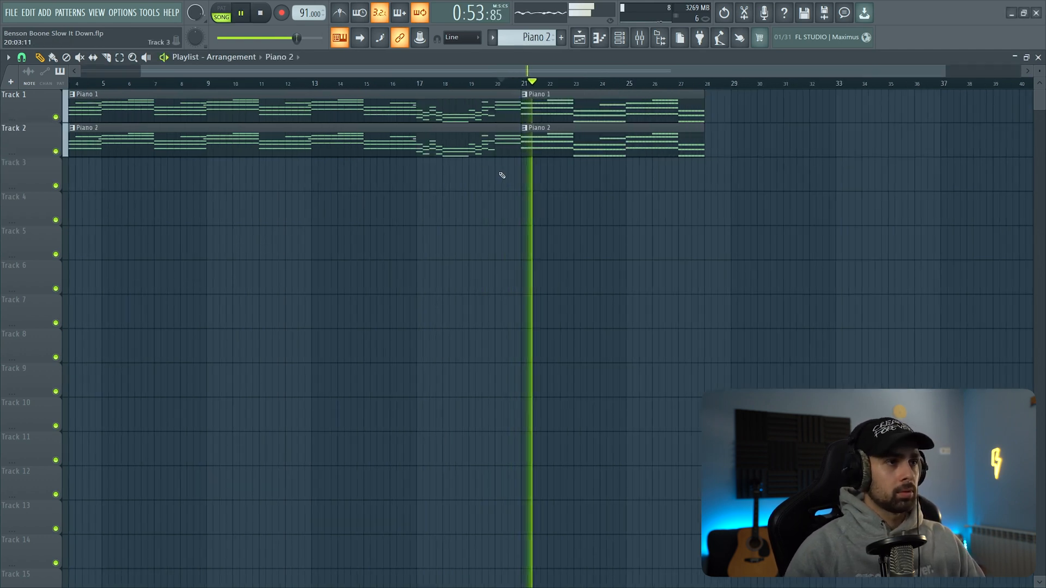
- Listen to the two layered piano parts in the section from bar 21
{"action": "scroll", "coordinate": [499, 173], "scroll_direction": "down", "scroll_amount": 1}
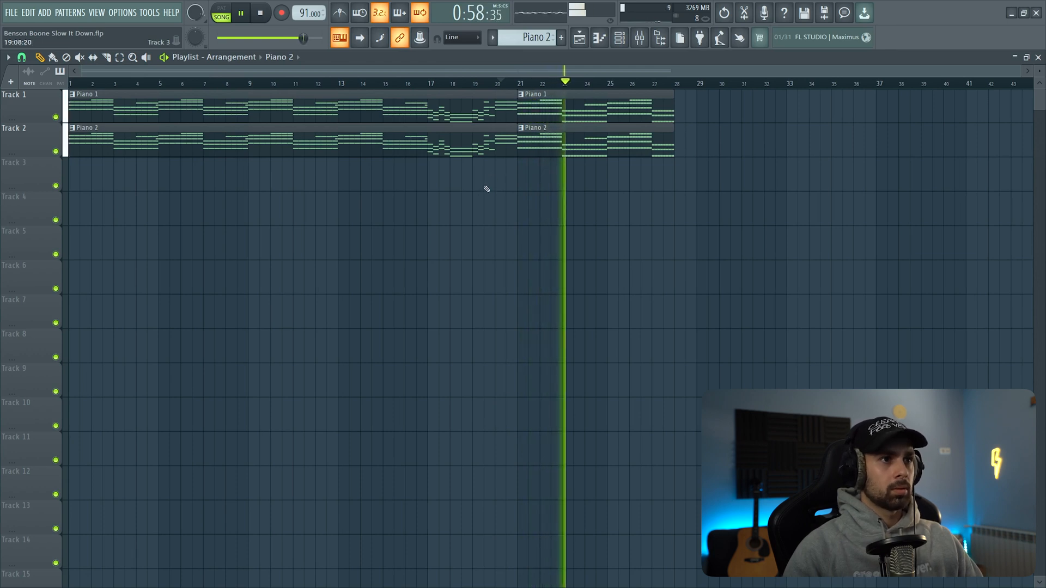
{"action": "key", "text": "space"}
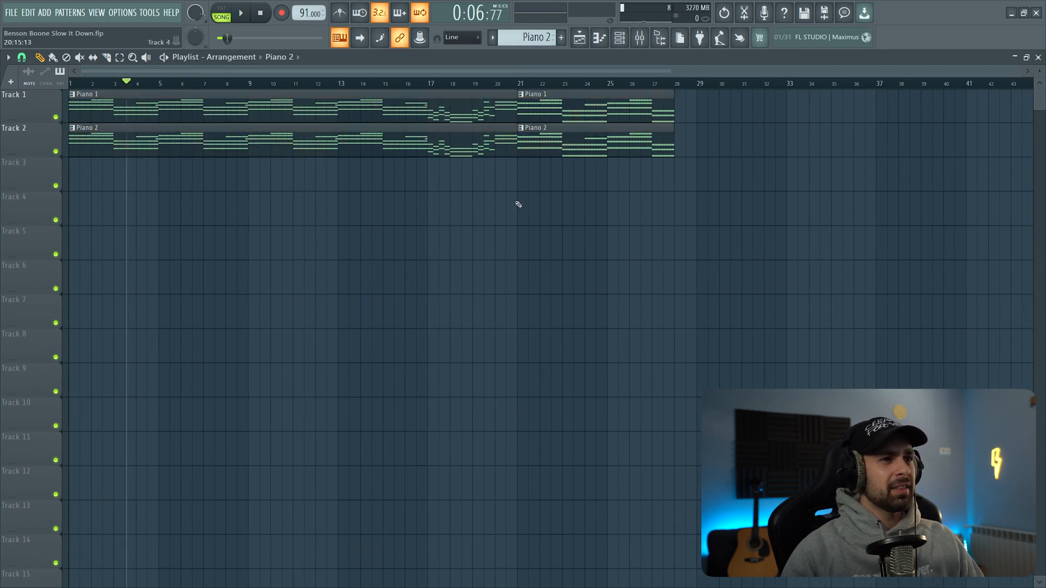
{"action": "left_click_drag", "start_coordinate": [520, 164], "coordinate": [675, 287]}
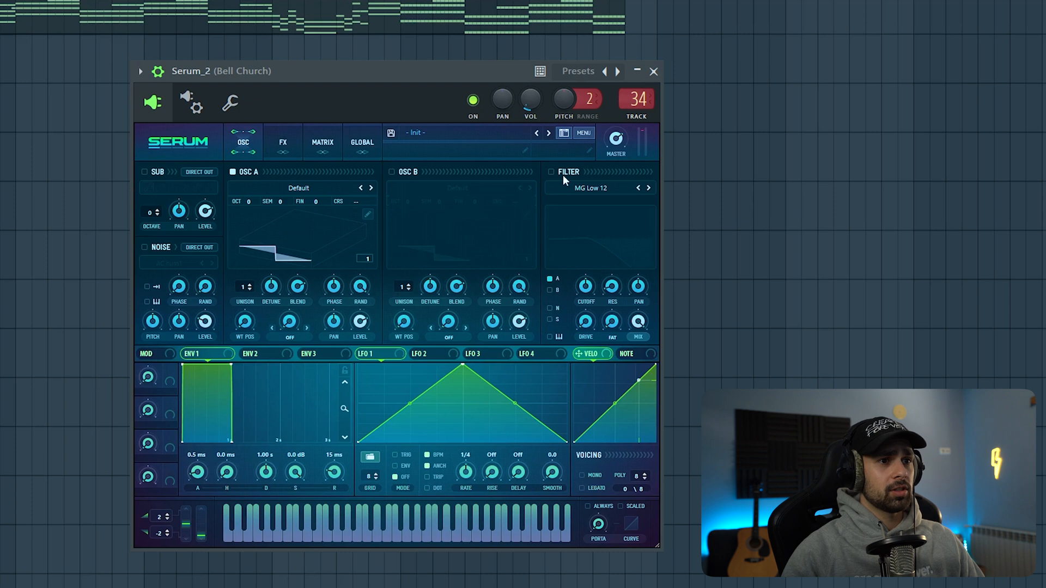
- Search the Serum presets for "church", load Boone Church Synth and view its effects
{"action": "left_click", "coordinate": [564, 134]}
{"action": "left_click", "coordinate": [568, 189]}
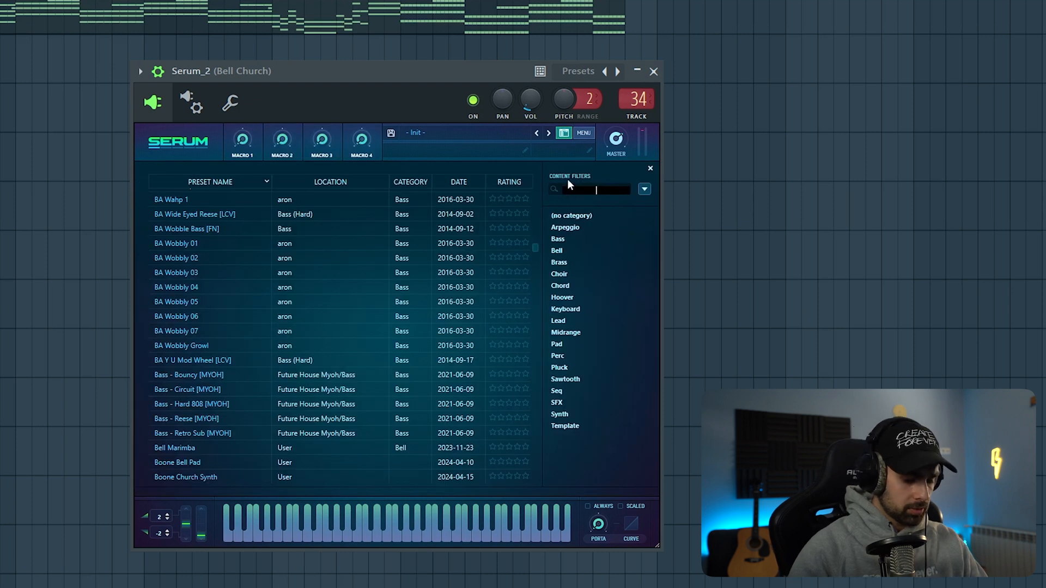
{"action": "type", "text": "church"}
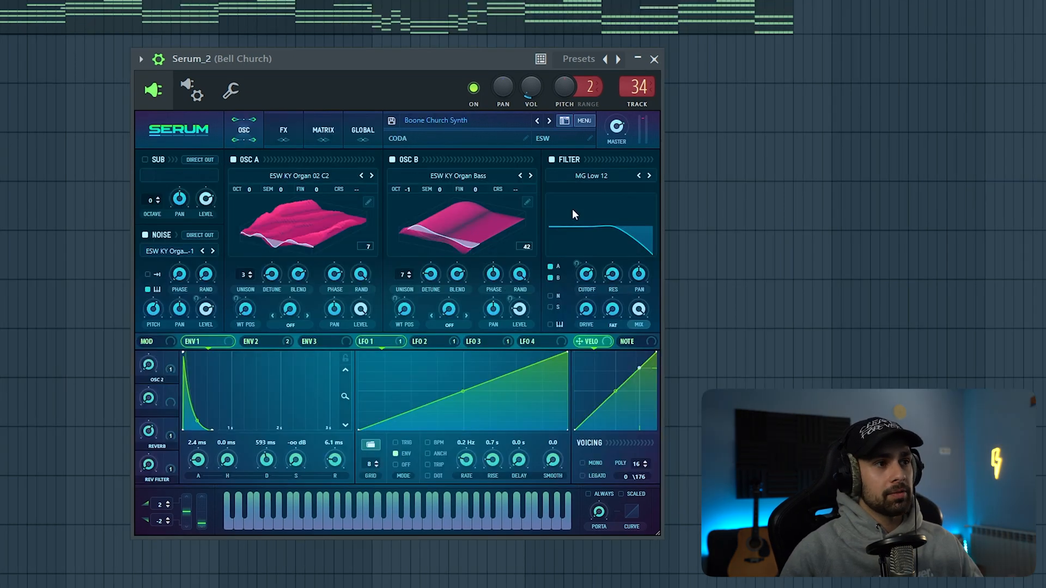
{"action": "left_click", "coordinate": [284, 134]}
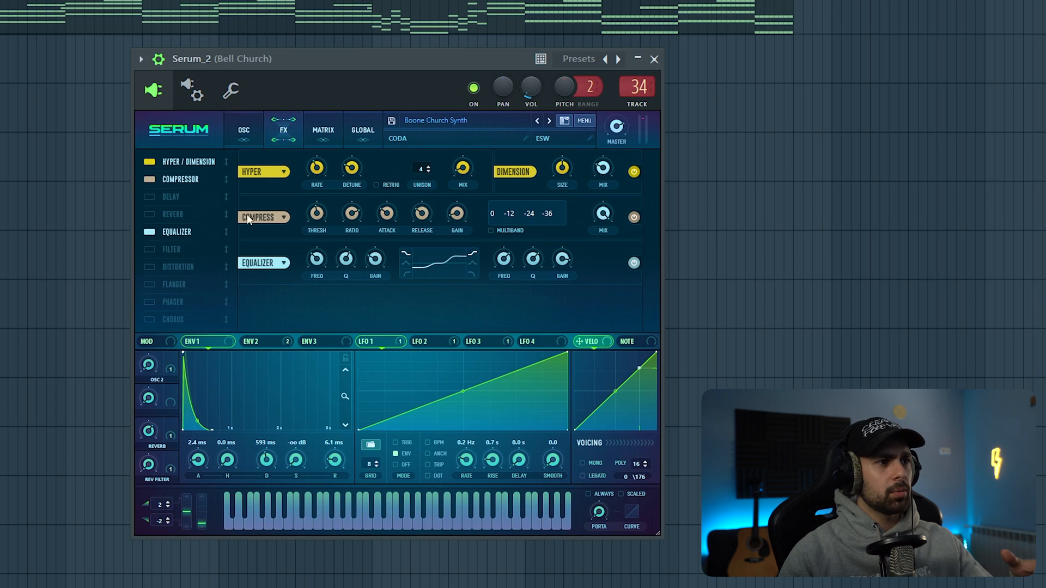
{"action": "left_click", "coordinate": [243, 135]}
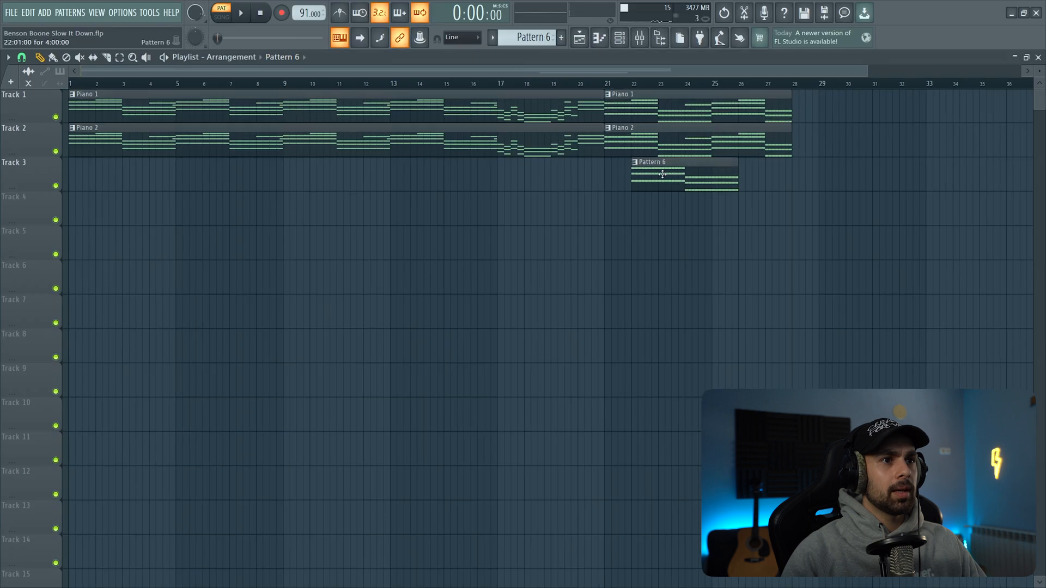
- Arrange Pattern 6 on Track 3 at bars 21 and 25, ending with the pianos, and play the section
{"action": "left_click_drag", "start_coordinate": [634, 176], "coordinate": [789, 190], "text": "shift"}
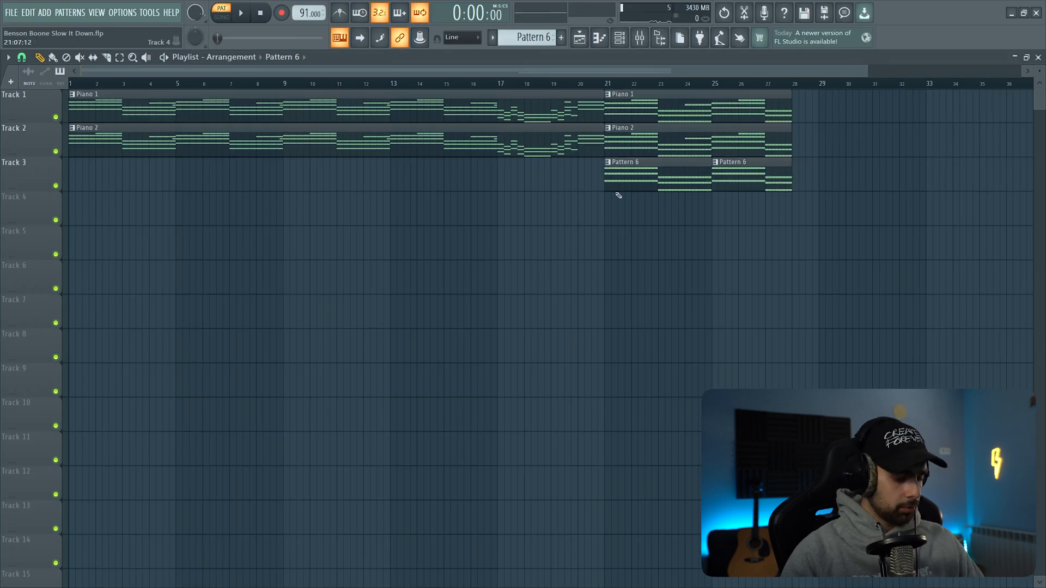
{"action": "left_click", "coordinate": [545, 82]}
{"action": "key", "text": "space"}
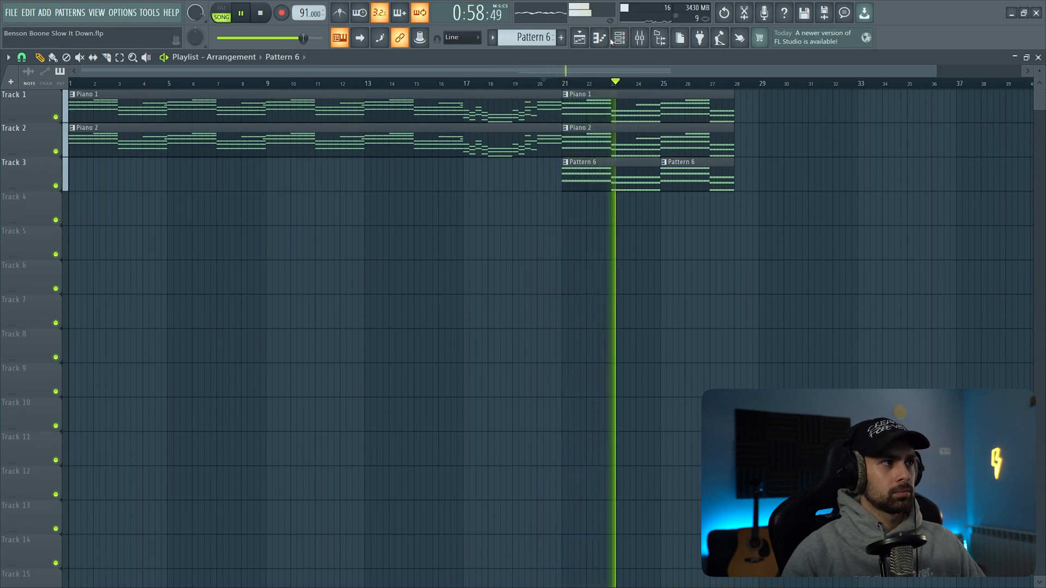
{"action": "key", "text": "space"}
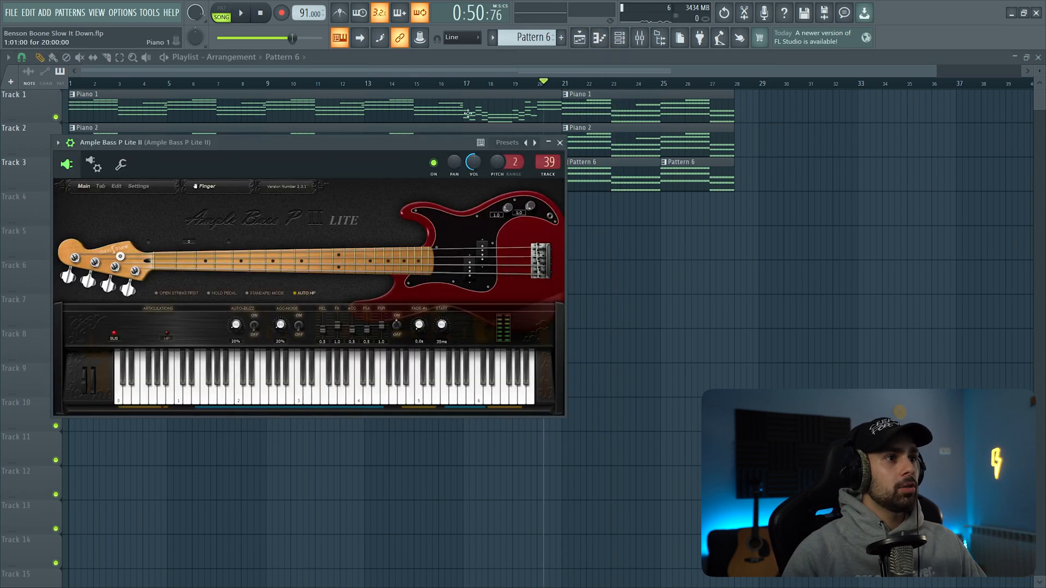
- Audition a note in Ample Bass P Lite II and close the plugin
{"action": "left_click_drag", "start_coordinate": [289, 142], "coordinate": [532, 140]}
{"action": "left_click", "coordinate": [477, 399]}
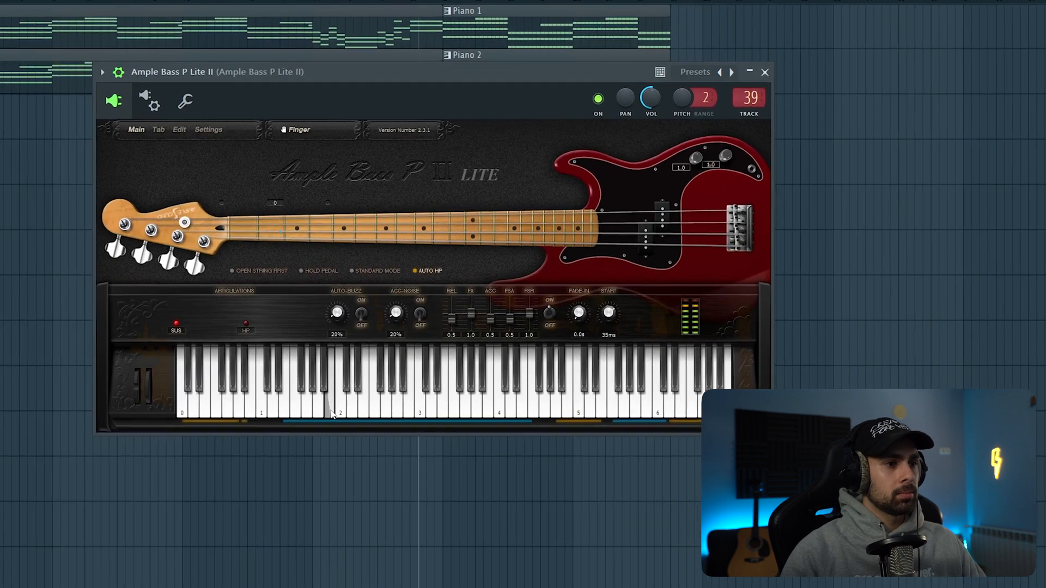
{"action": "left_click", "coordinate": [765, 72]}
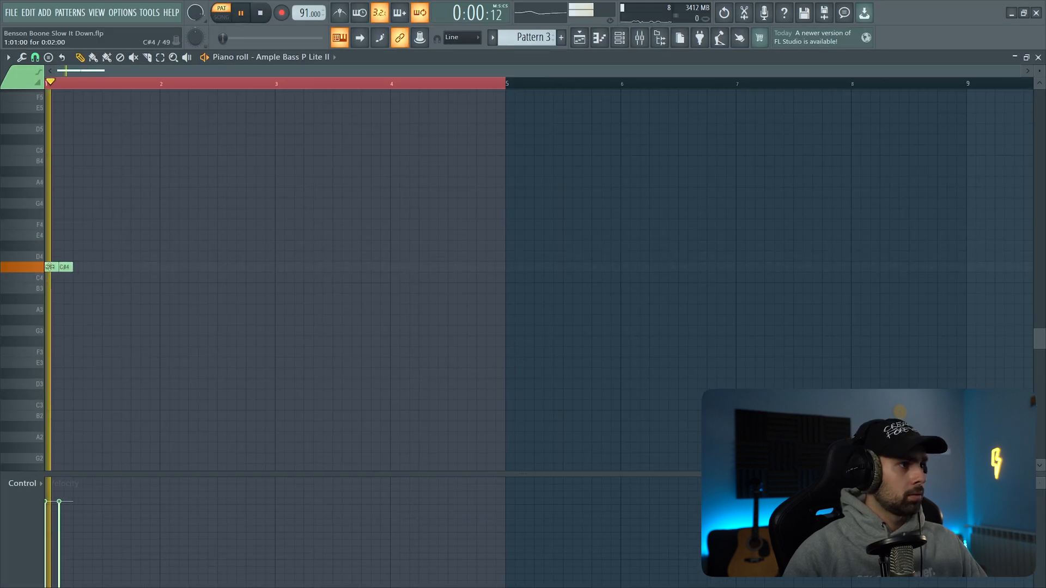
- Add another C#4 note to the bass line in Pattern 3 and place the pattern on Track 4 at bar 21
{"action": "scroll", "coordinate": [50, 267], "scroll_direction": "up", "scroll_amount": 3}
{"action": "left_click", "coordinate": [143, 267]}
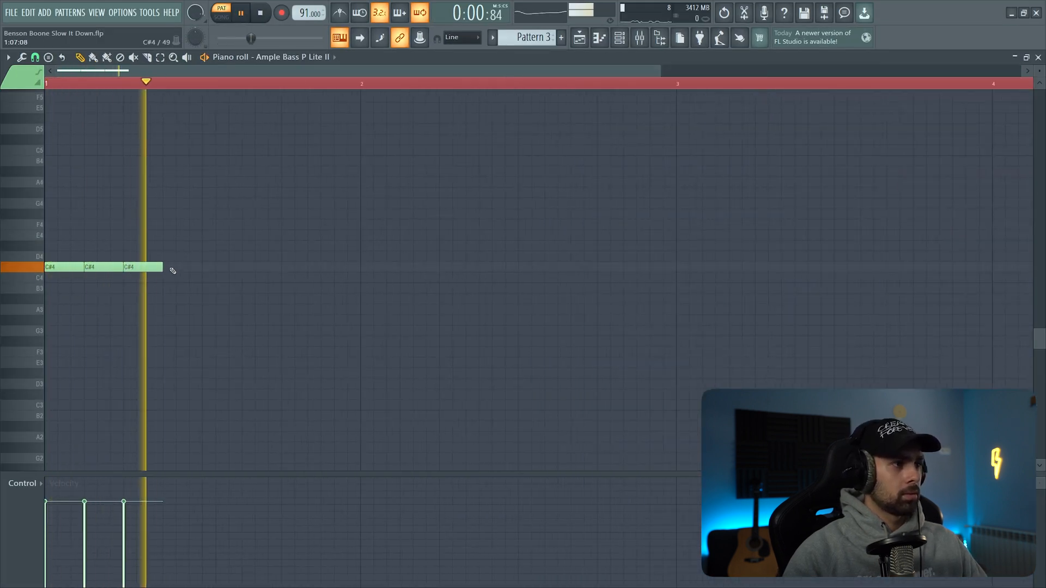
{"action": "key", "text": "F5"}
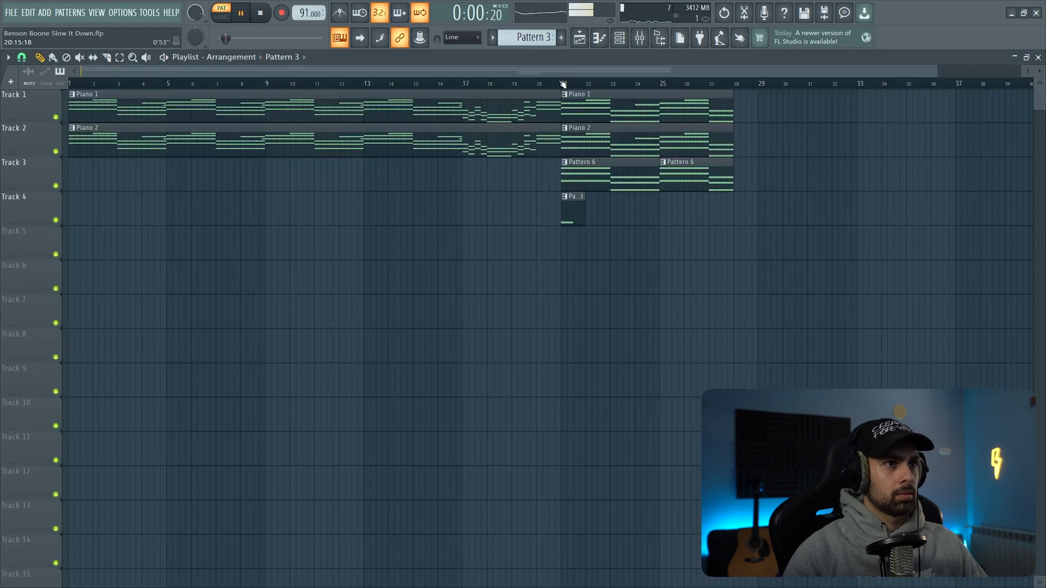
- Play the song from bar 21 and extend the Pattern 3 bass line to four bars with C#4, D#4 and G#3 notes
{"action": "left_click", "coordinate": [562, 83]}
{"action": "key", "text": "space"}
{"action": "double_click", "coordinate": [581, 220]}
{"action": "left_click", "coordinate": [238, 270]}
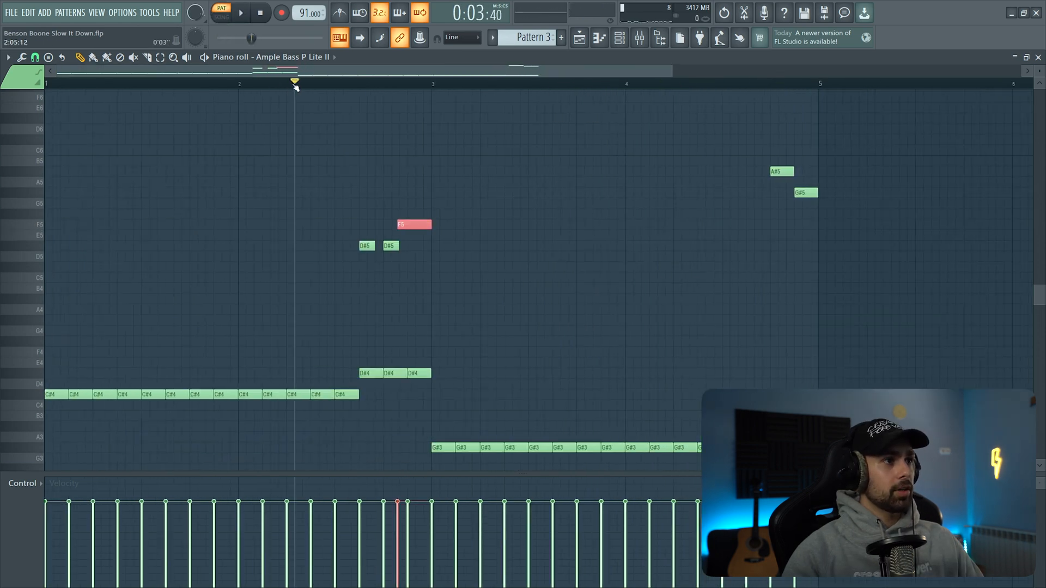
- Play the bass pattern around bar 2 and review its D#4 notes and the higher accent notes above them
{"action": "scroll", "coordinate": [207, 351], "scroll_direction": "down", "scroll_amount": 2}
{"action": "key", "text": "space"}
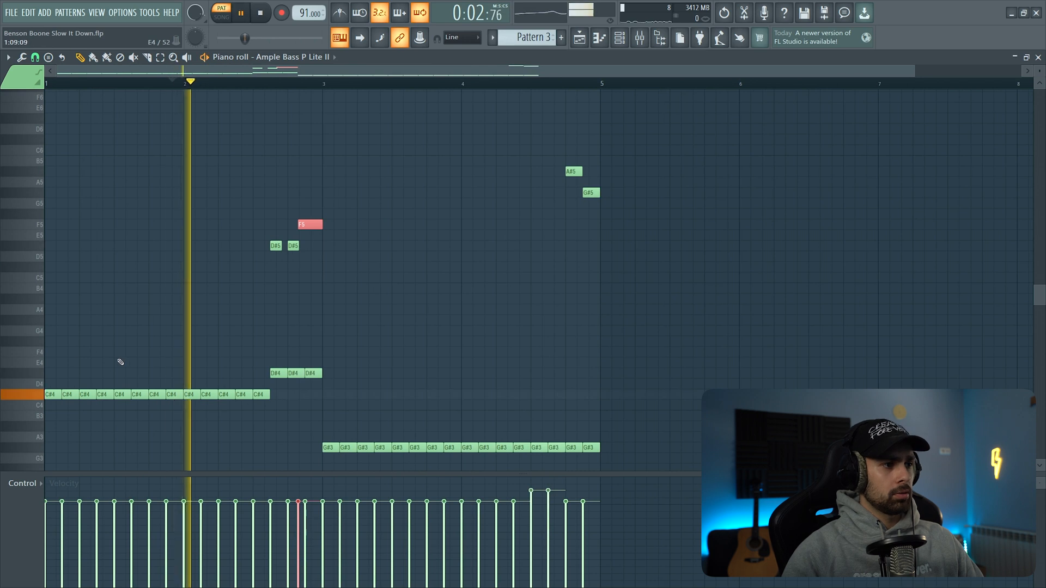
{"action": "key", "text": "space"}
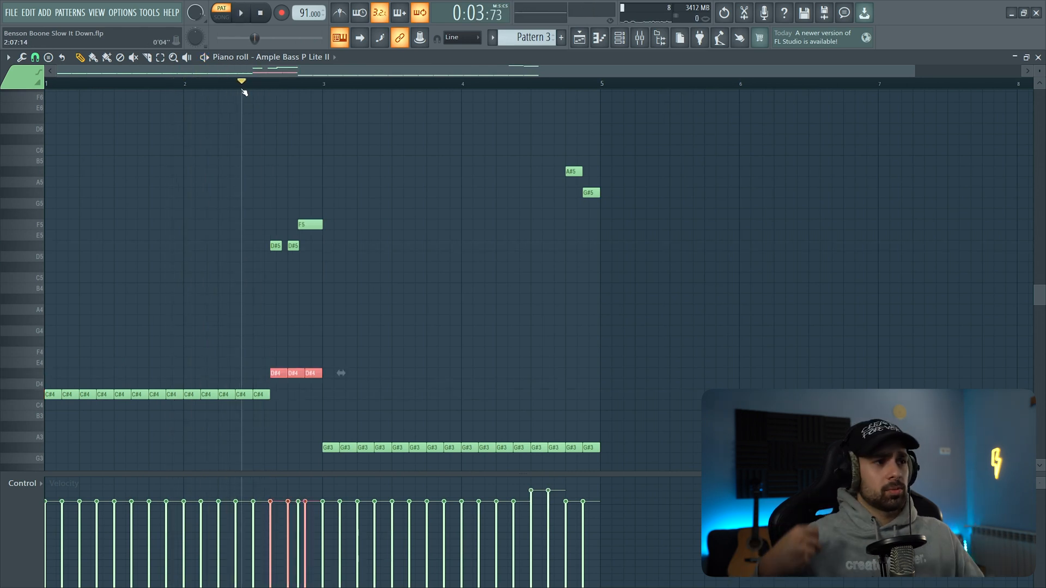
{"action": "key", "text": "space"}
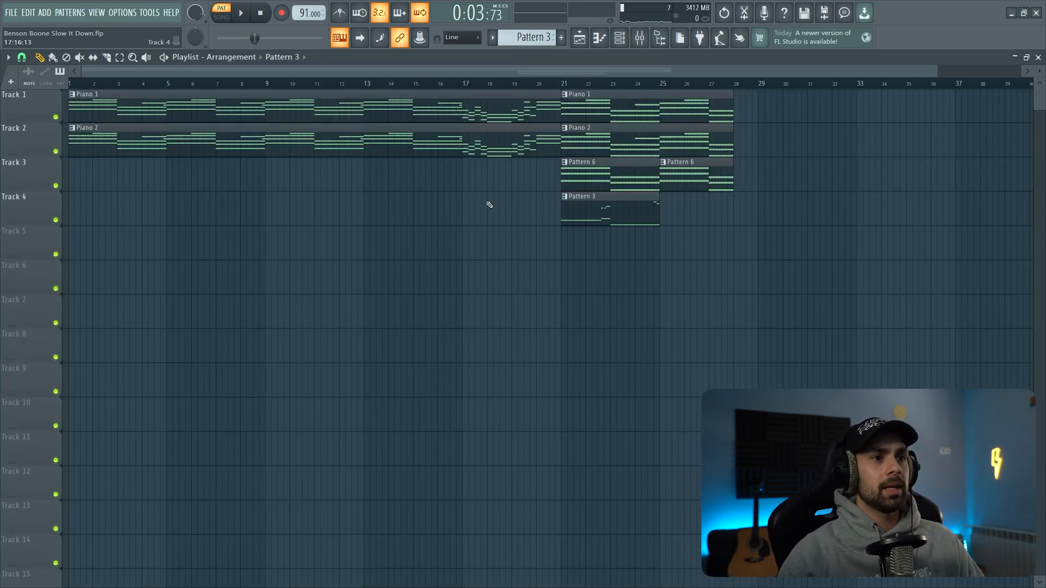
- Place a second Pattern 3 clip on Track 4 at bar 25 and shift all playlist clips down two tracks
{"action": "scroll", "coordinate": [848, 234], "scroll_direction": "up", "scroll_amount": 2}
{"action": "left_click", "coordinate": [681, 204]}
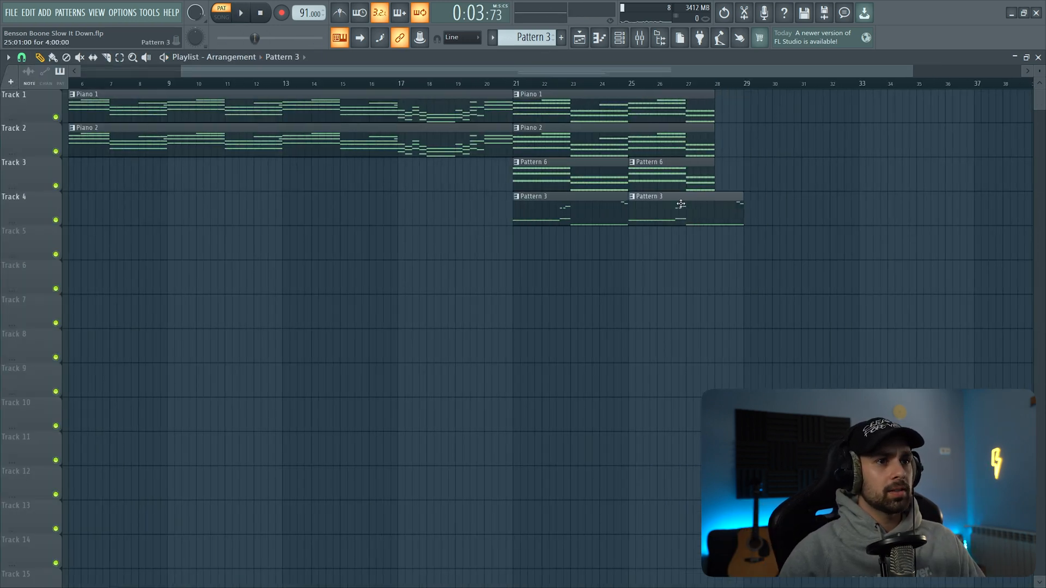
{"action": "key", "text": "ctrl+a"}
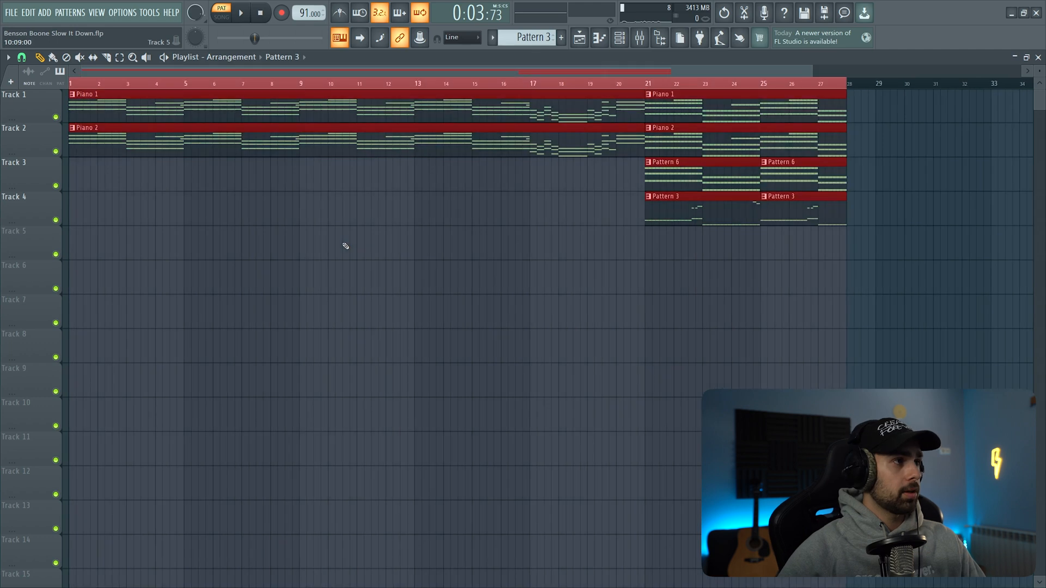
{"action": "key", "text": "shift+Down"}
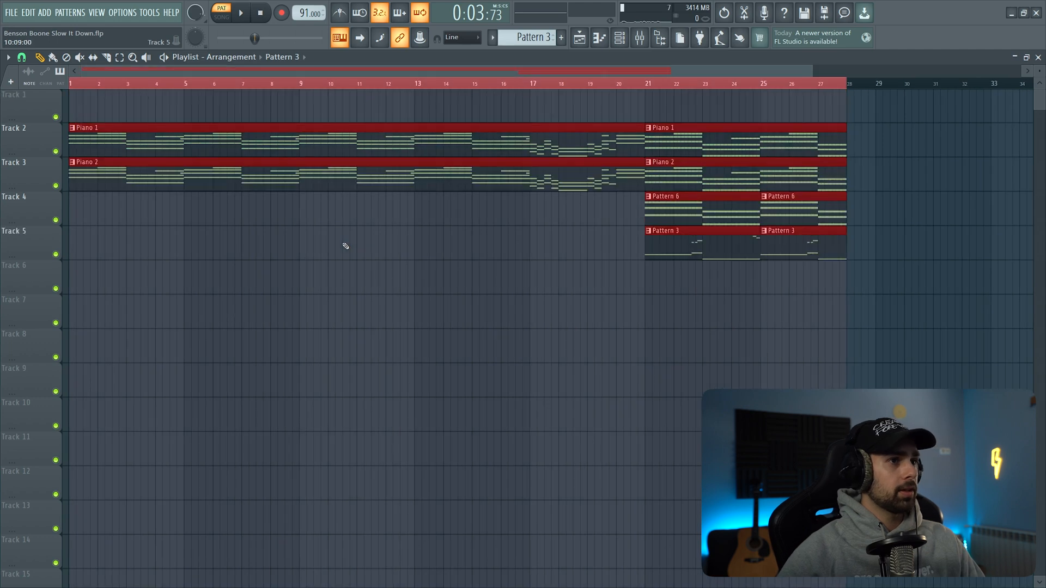
{"action": "key", "text": "shift+Down"}
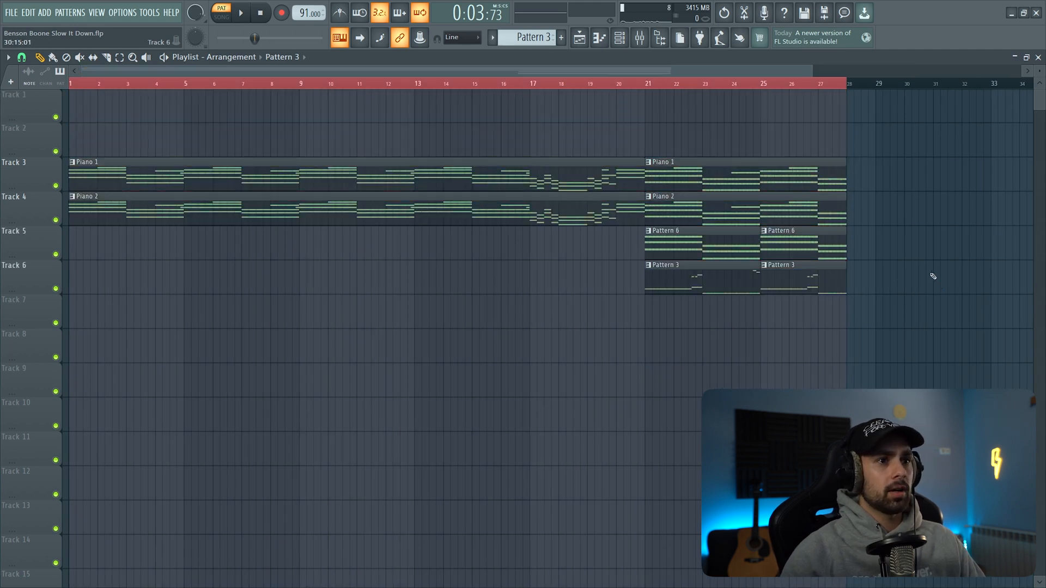
- Rename Pattern 6 as Church Pad and Pattern 3 as Bass guitar
{"action": "scroll", "coordinate": [893, 272], "scroll_direction": "up", "scroll_amount": 2}
{"action": "right_click", "coordinate": [505, 238]}
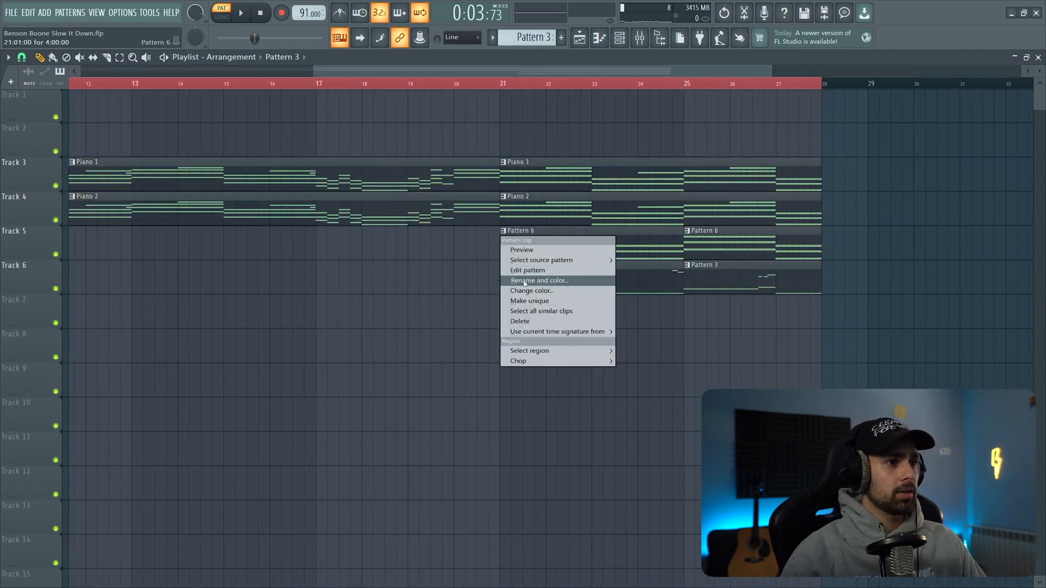
{"action": "left_click", "coordinate": [524, 281]}
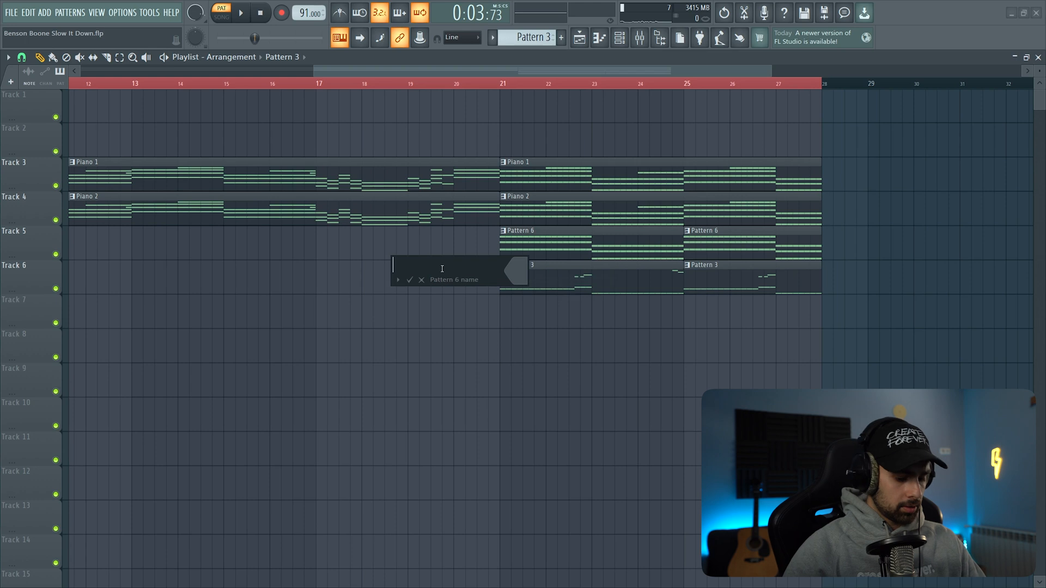
{"action": "right_click", "coordinate": [509, 267]}
{"action": "left_click", "coordinate": [528, 310]}
{"action": "type", "text": "B"}
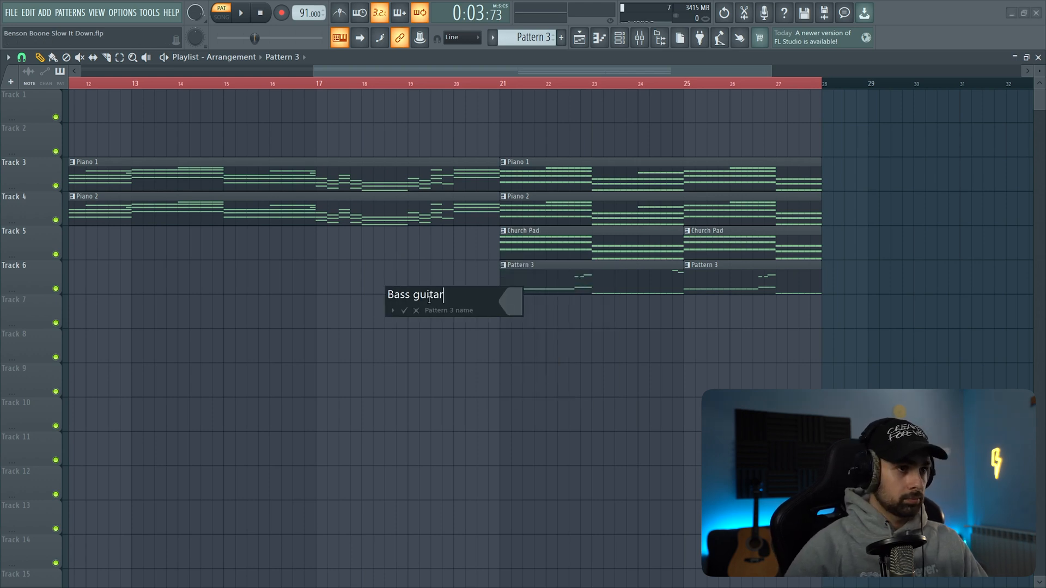
{"action": "type", "text": "ass guitar"}
{"action": "key", "text": "Return"}
- Clear the timeline selection and play the song from bar 21 with the pianos, Church Pad and Bass guitar
{"action": "scroll", "coordinate": [429, 299], "scroll_direction": "down", "scroll_amount": 2}
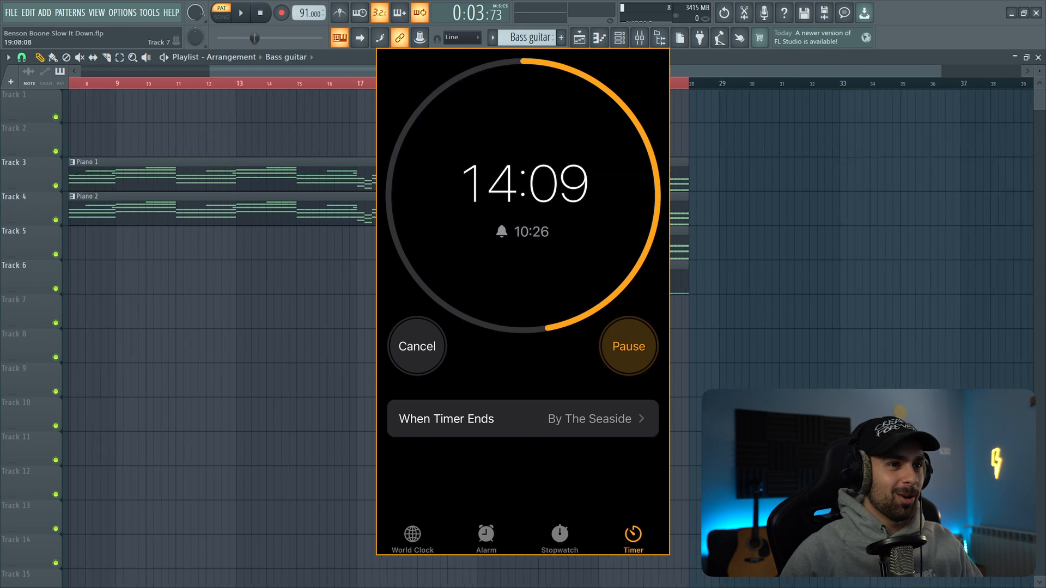
{"action": "scroll", "coordinate": [441, 310], "scroll_direction": "down", "scroll_amount": 2}
{"action": "left_click", "coordinate": [521, 84]}
{"action": "scroll", "coordinate": [591, 114], "scroll_direction": "up", "scroll_amount": 2}
{"action": "right_click", "coordinate": [602, 84]}
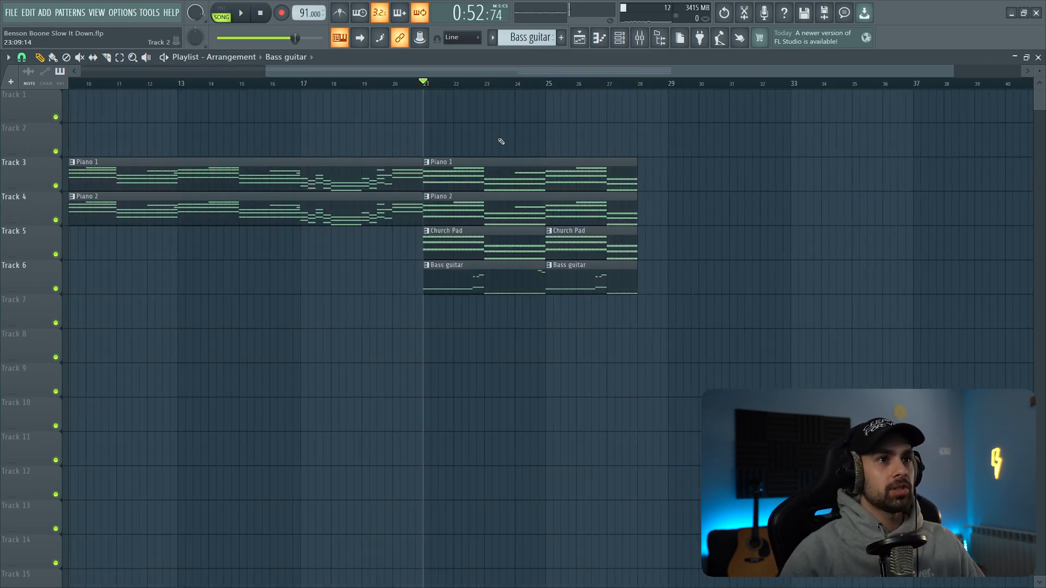
{"action": "scroll", "coordinate": [599, 147], "scroll_direction": "down", "scroll_amount": 2}
{"action": "key", "text": "space"}
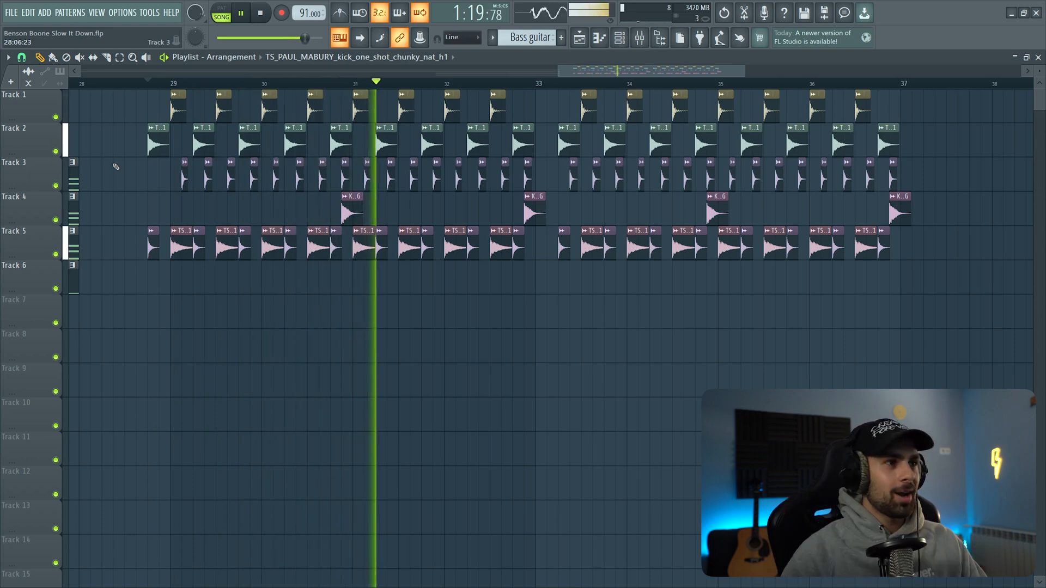
- Place Bass guitar clips on Track 7 and Church Pad clips on Track 8 at bars 29 and 33 under the drums
{"action": "scroll", "coordinate": [367, 303], "scroll_direction": "down", "scroll_amount": 5}
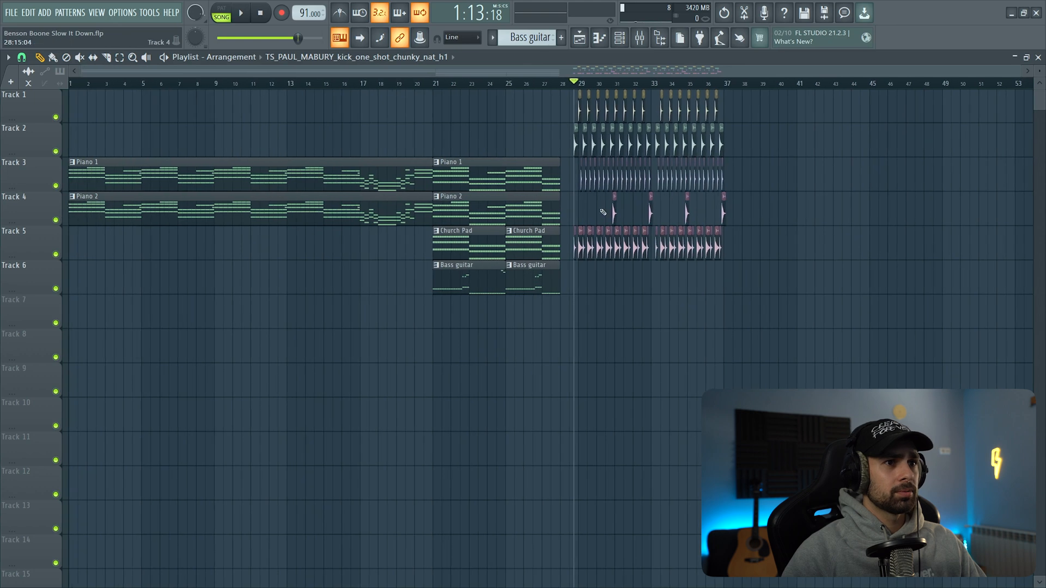
{"action": "left_click_drag", "start_coordinate": [684, 317], "coordinate": [674, 318]}
{"action": "key", "text": "space"}
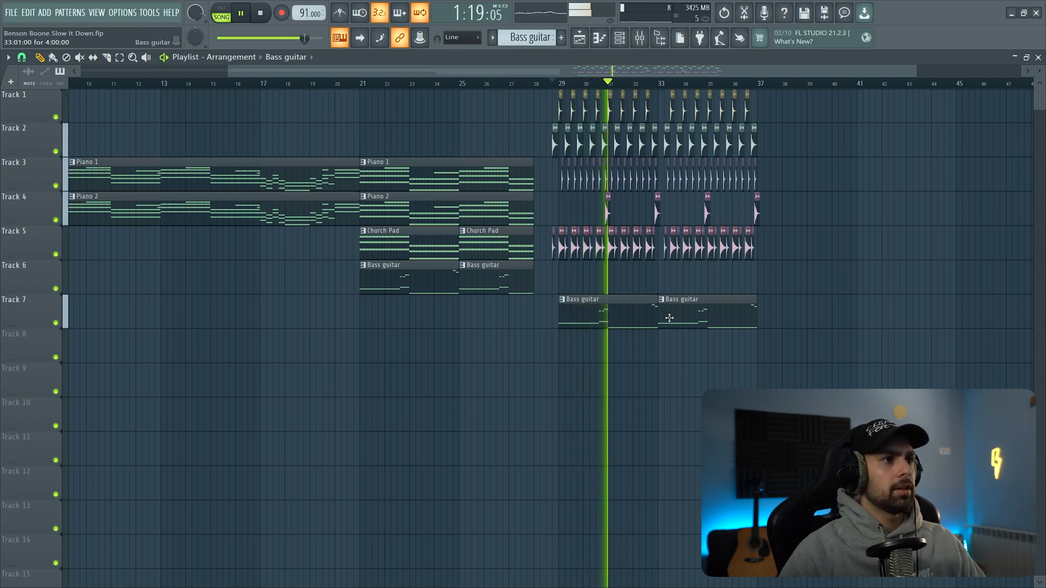
{"action": "left_click", "coordinate": [692, 347]}
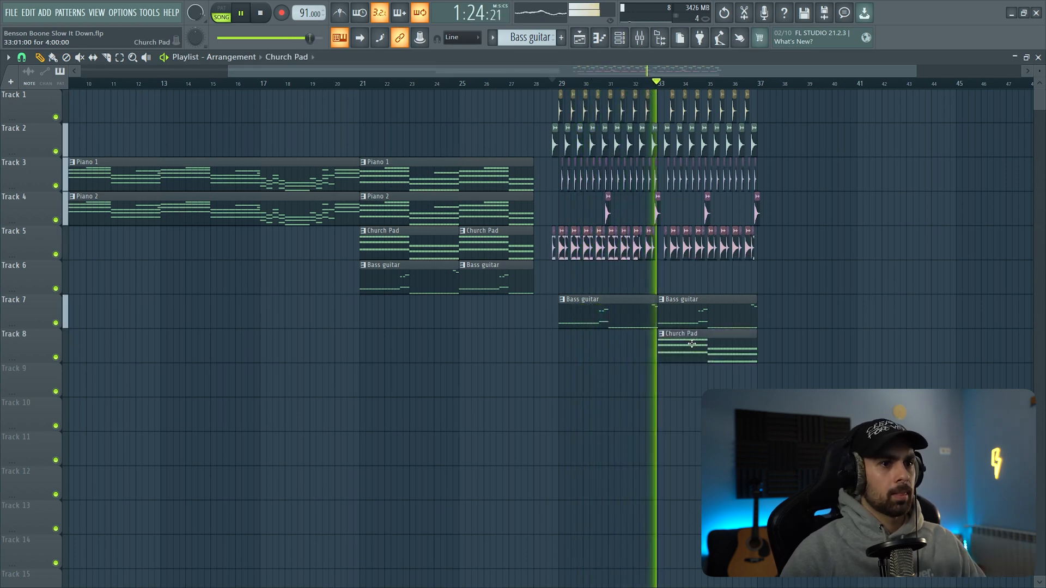
{"action": "left_click", "coordinate": [560, 347]}
{"action": "scroll", "coordinate": [555, 282], "scroll_direction": "down", "scroll_amount": 2}
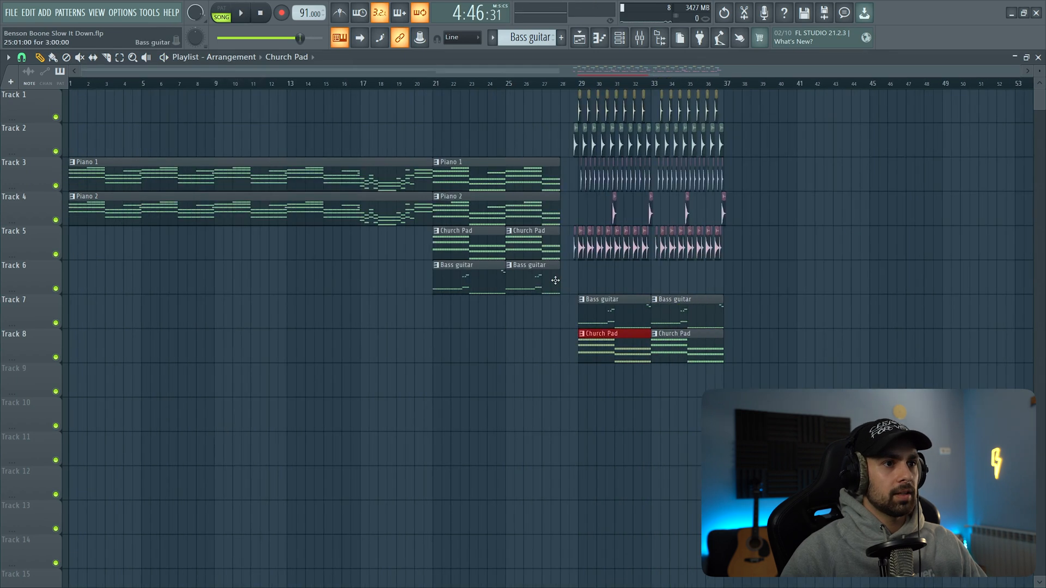
{"action": "scroll", "coordinate": [615, 294], "scroll_direction": "up", "scroll_amount": 8}
{"action": "left_click", "coordinate": [602, 307], "text": "ctrl+shift"}
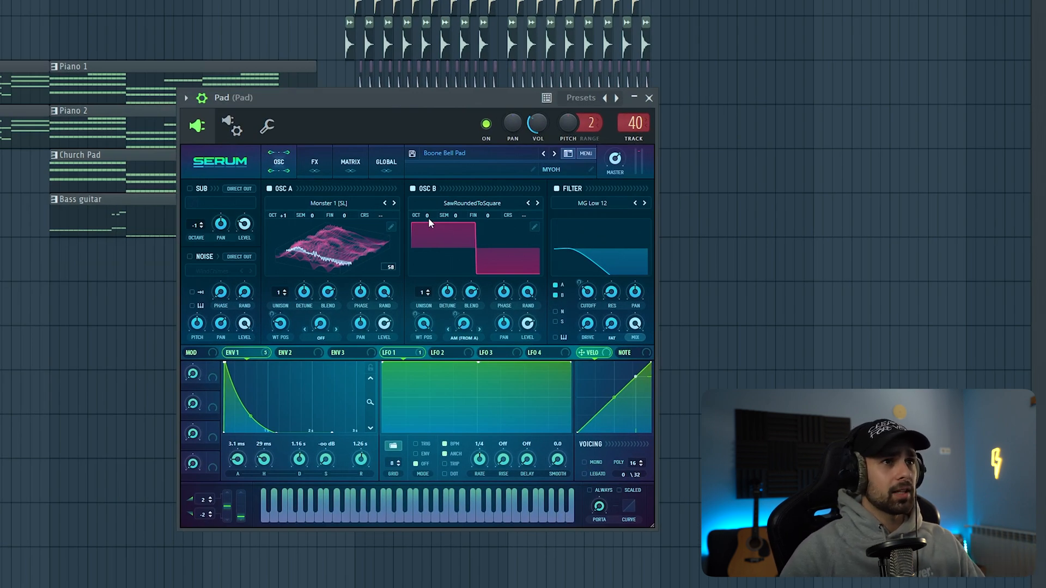
- Play the Pad chords of Pattern 4 in the piano roll and return to the playlist
{"action": "key", "text": "space"}
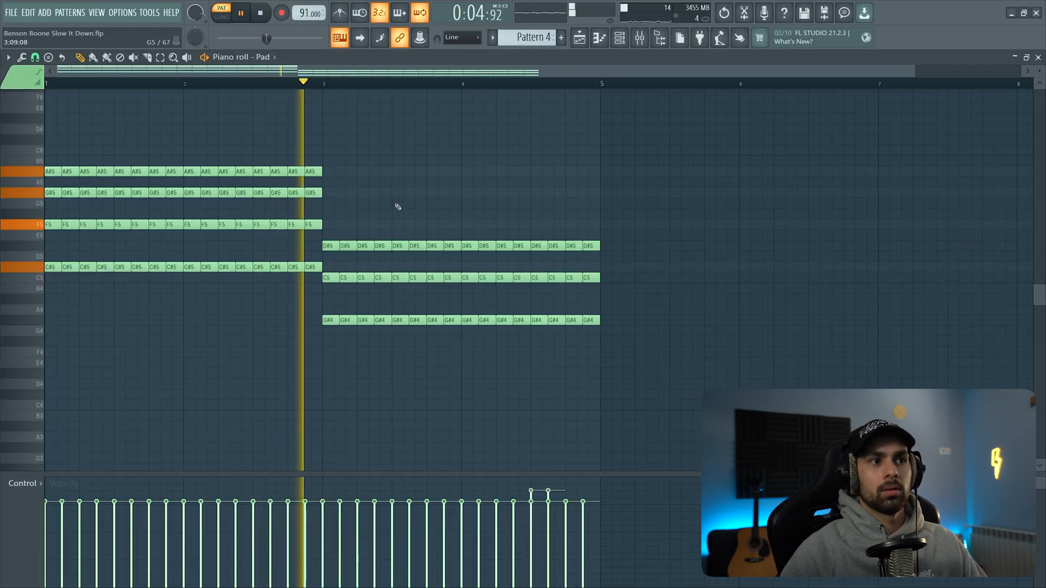
{"action": "key", "text": "space"}
{"action": "left_click", "coordinate": [579, 37]}
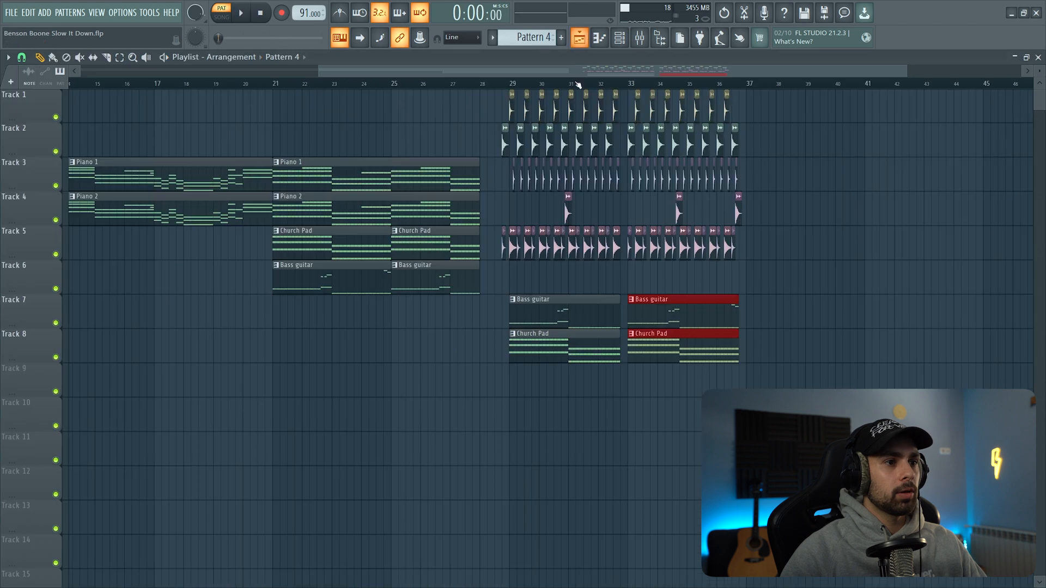
- Place Pattern 4 on Track 9 at bars 29 and 33 and rename it Pad
{"action": "left_click", "coordinate": [539, 374]}
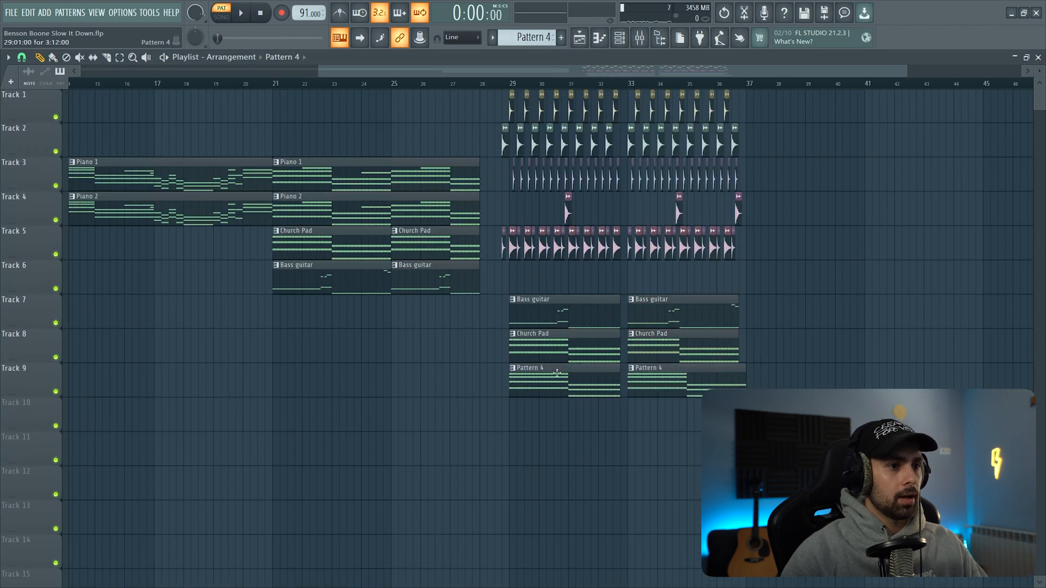
{"action": "left_click", "coordinate": [515, 370]}
{"action": "left_click", "coordinate": [534, 418]}
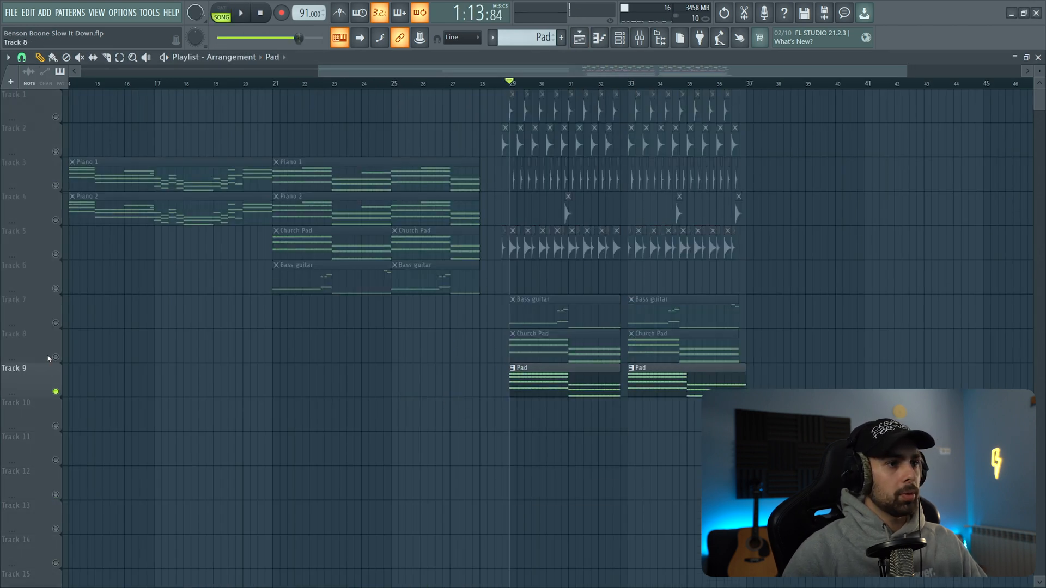
- Play the pads while unmuting the other tracks and trim the second Pad clip to the end of the Church Pad clip above
{"action": "left_click", "coordinate": [55, 357]}
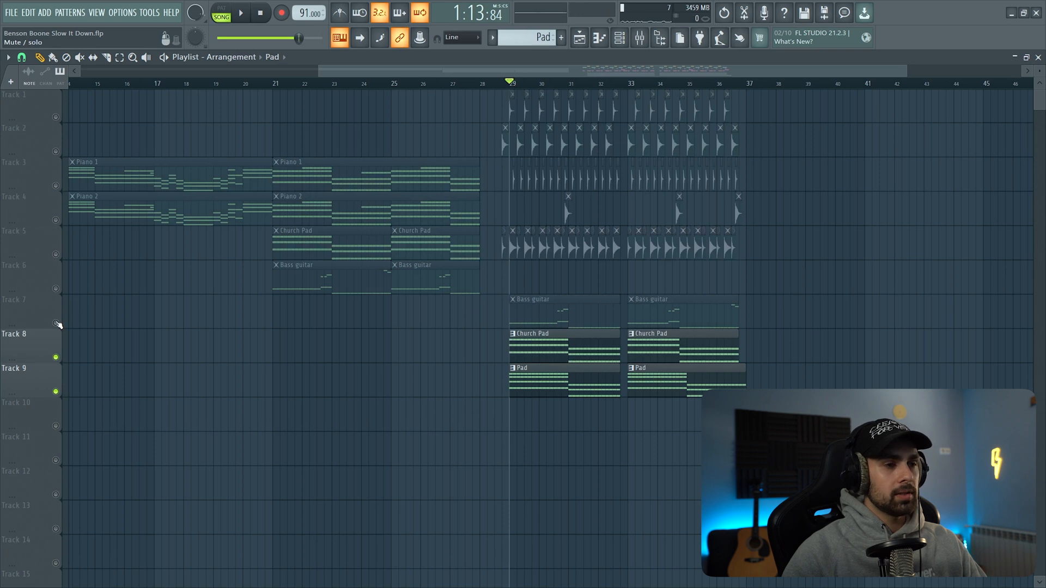
{"action": "key", "text": "space"}
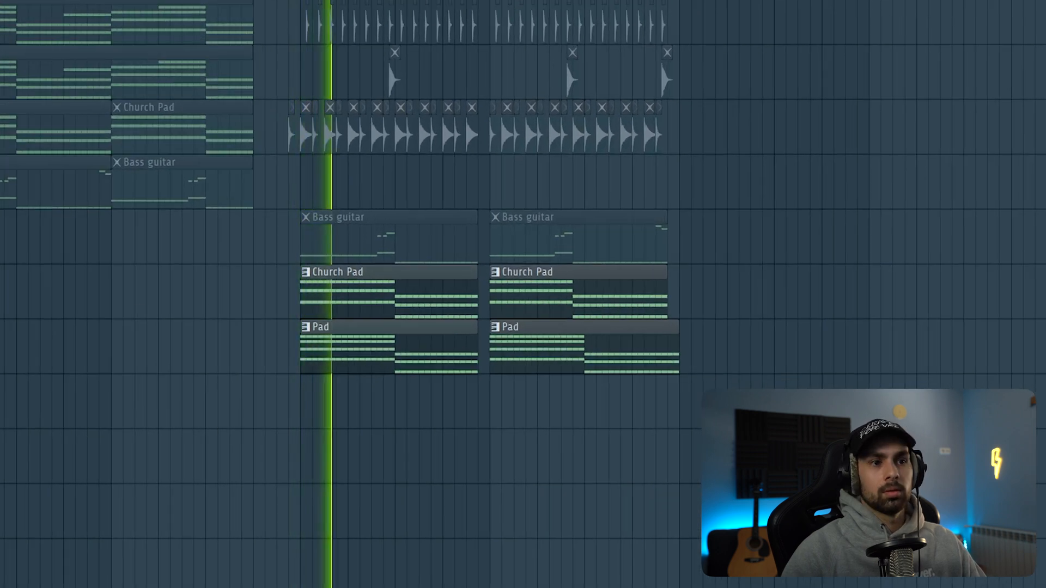
{"action": "left_click_drag", "start_coordinate": [678, 334], "coordinate": [666, 334]}
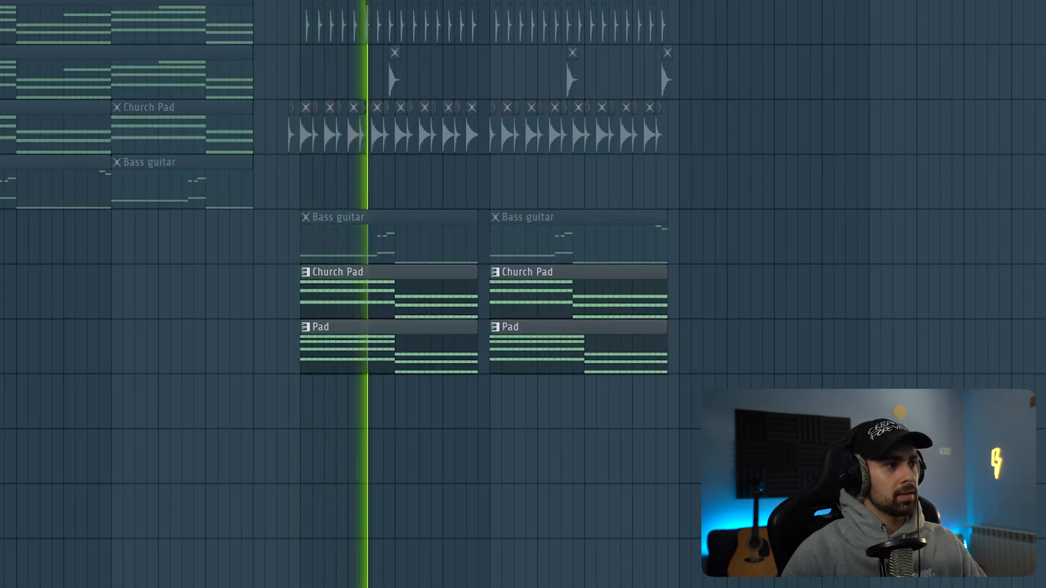
{"action": "left_click", "coordinate": [1, 236]}
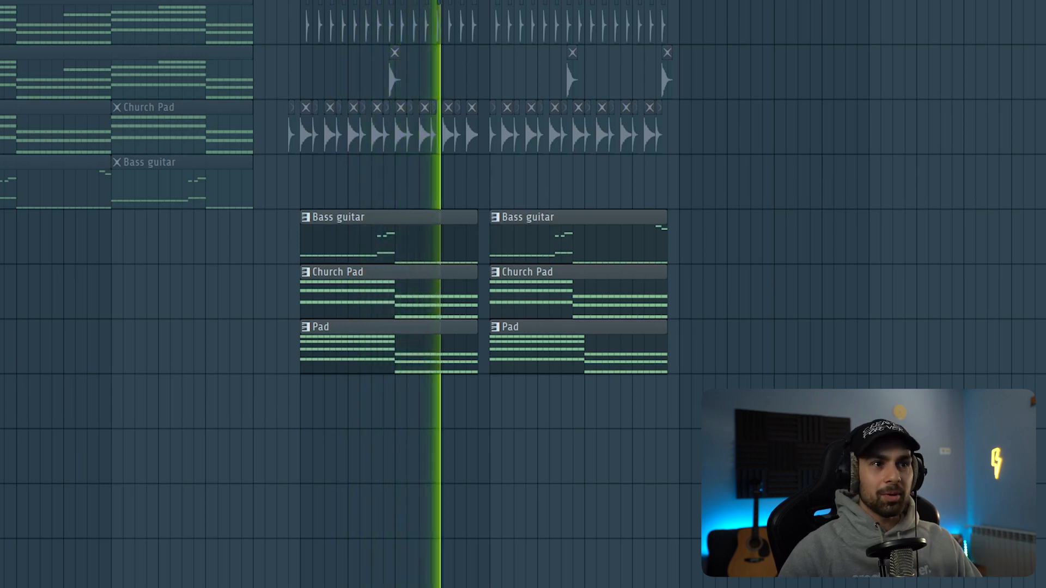
{"action": "left_click_drag", "start_coordinate": [1, 315], "coordinate": [1, 41]}
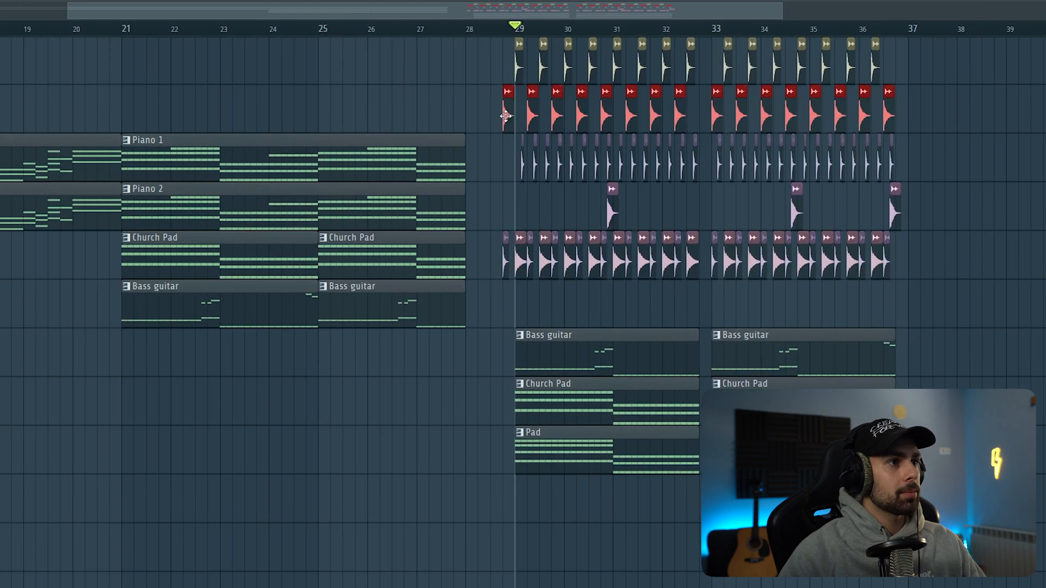
- Move the selected Track 2 drum clips earlier and play the song from around bar 21 with the drums
{"action": "left_click_drag", "start_coordinate": [504, 115], "coordinate": [360, 136]}
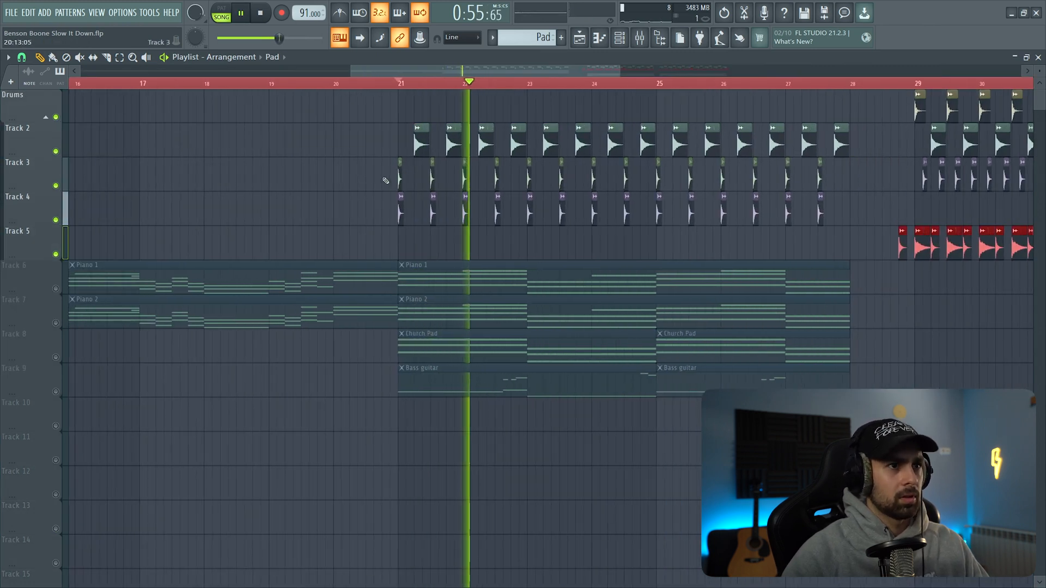
{"action": "key", "text": "space"}
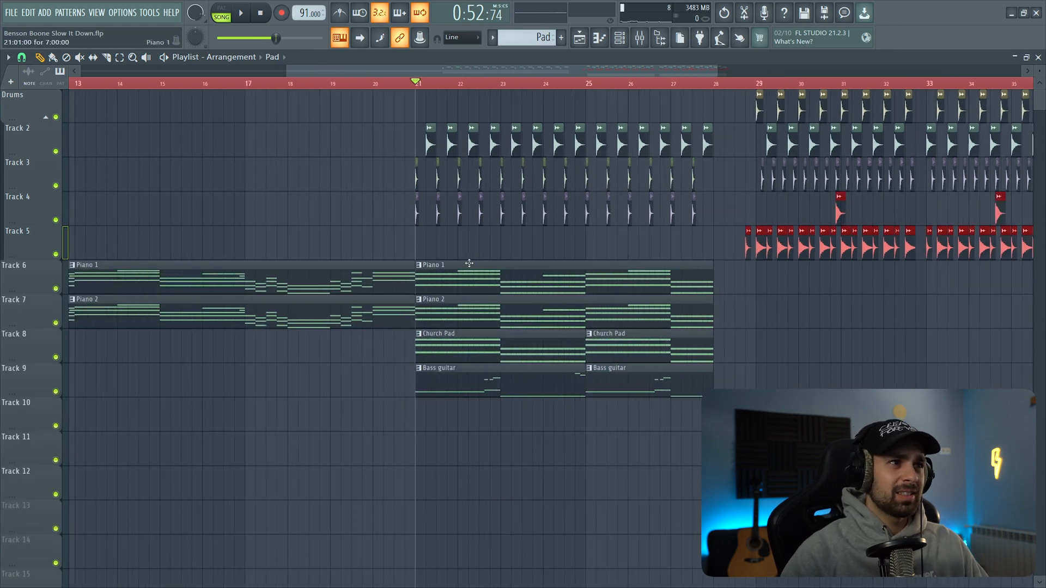
{"action": "key", "text": "space"}
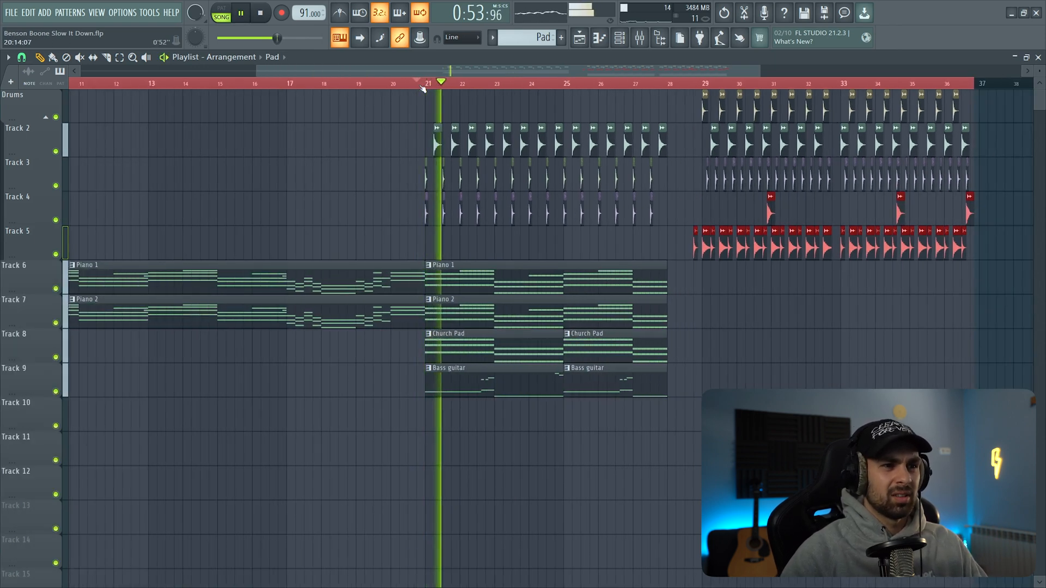
{"action": "key", "text": "space"}
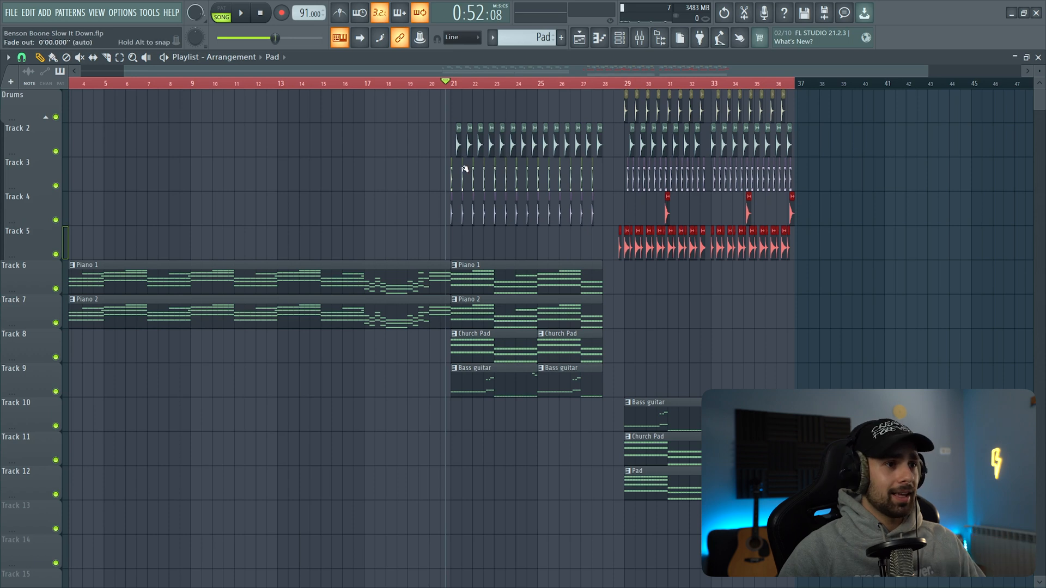
- Browse the AI voice-changer website and play the Justin Bieber vocal dated April 15, 2024
{"action": "scroll", "coordinate": [382, 262], "scroll_direction": "down", "scroll_amount": 3}
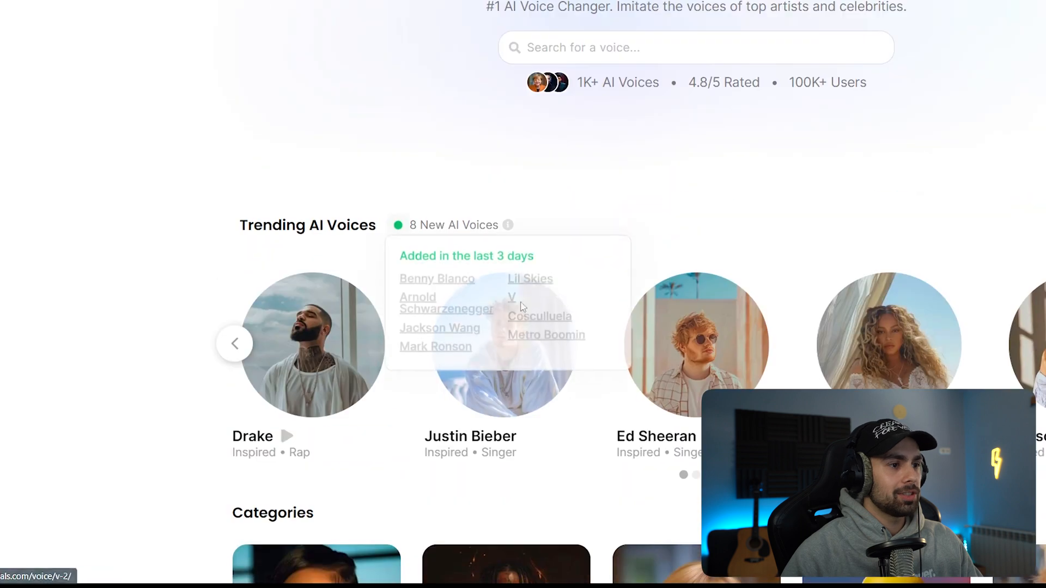
{"action": "scroll", "coordinate": [517, 455], "scroll_direction": "down", "scroll_amount": 3}
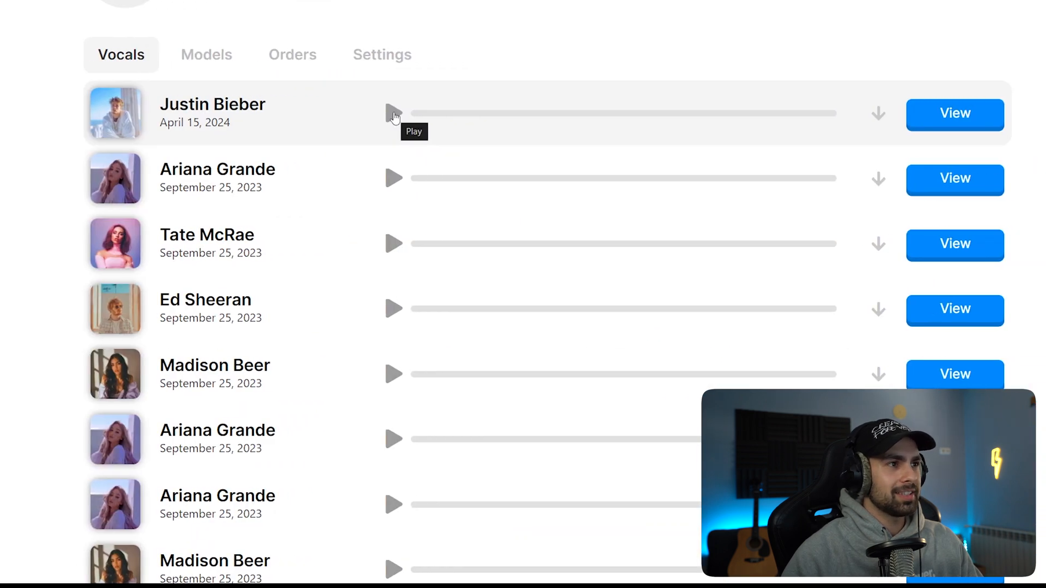
{"action": "left_click", "coordinate": [394, 112]}
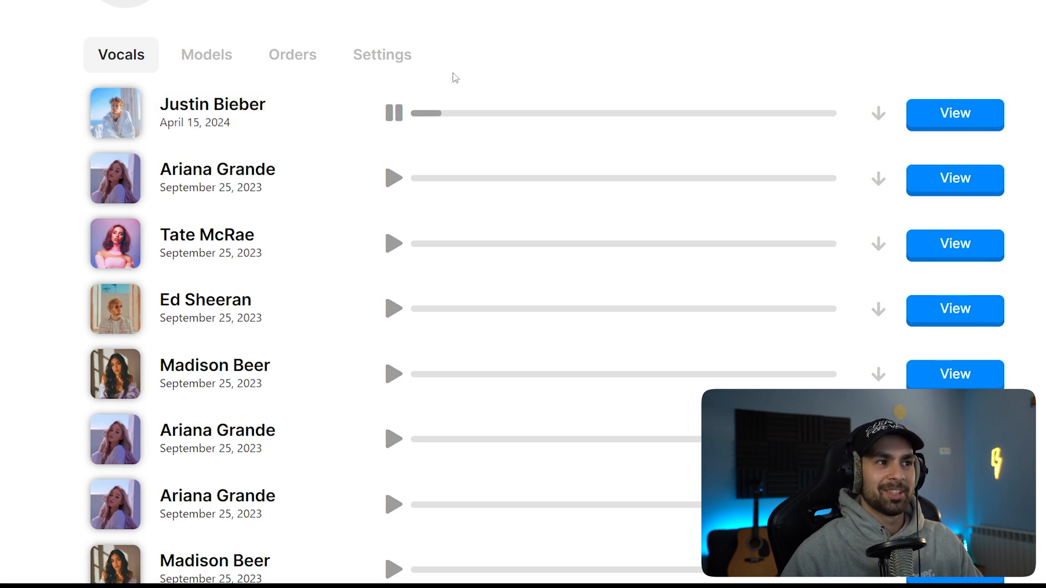
{"action": "left_click", "coordinate": [393, 116]}
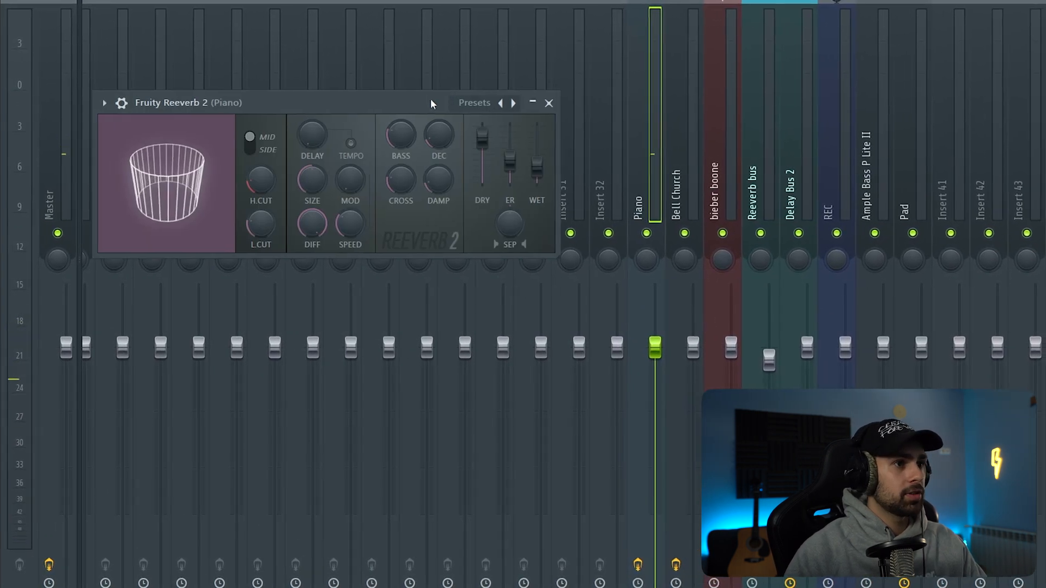
- Move the Piano track's Fruity Reeverb 2 window aside and raise its low cut
{"action": "left_click_drag", "start_coordinate": [428, 100], "coordinate": [793, 113]}
{"action": "left_click_drag", "start_coordinate": [628, 236], "coordinate": [629, 226]}
{"action": "left_click_drag", "start_coordinate": [386, 237], "coordinate": [386, 243]}
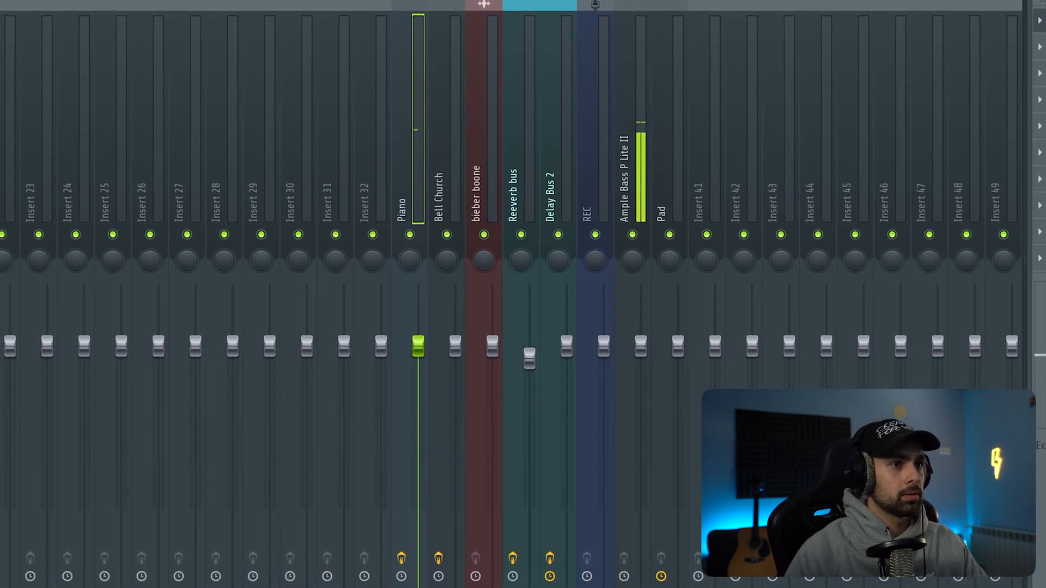
- Add Fruity Parametric EQ 2 to the Pad mixer track's first effect slot and play the pad
{"action": "left_click", "coordinate": [623, 327]}
{"action": "left_click", "coordinate": [948, 90]}
{"action": "left_click", "coordinate": [596, 192]}
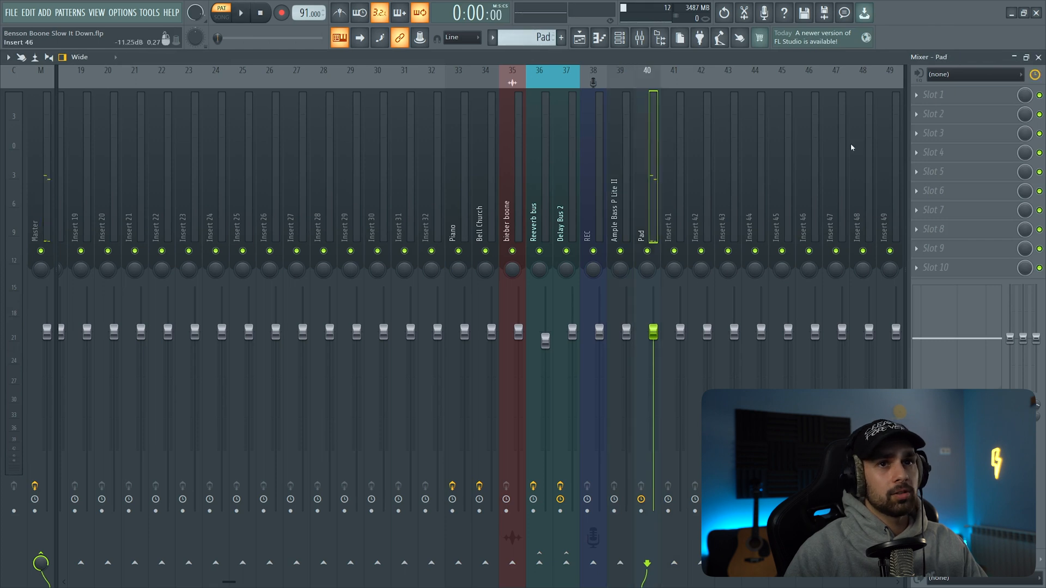
{"action": "left_click", "coordinate": [948, 95]}
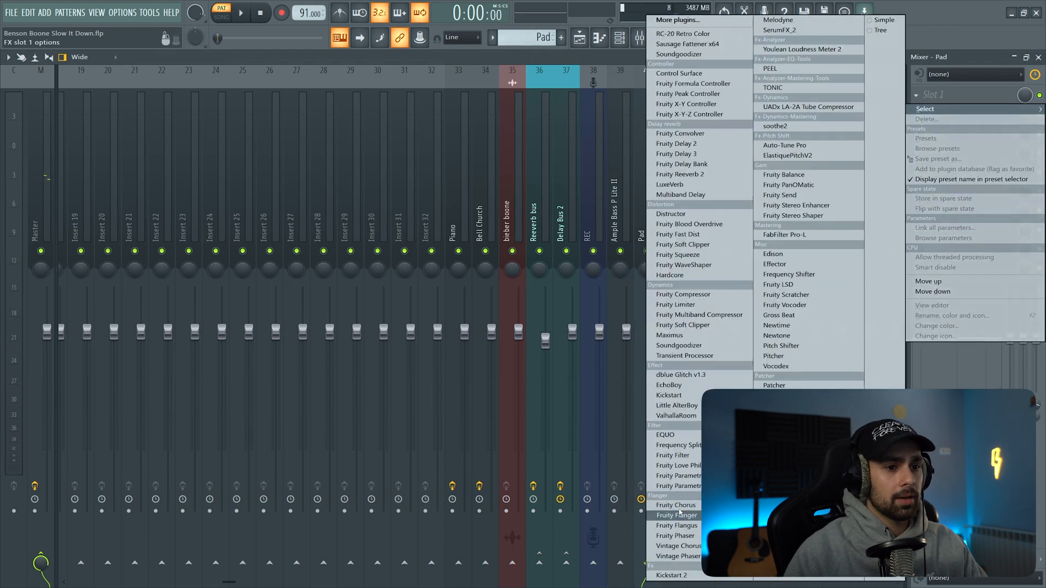
{"action": "left_click", "coordinate": [681, 486]}
{"action": "key", "text": "space"}
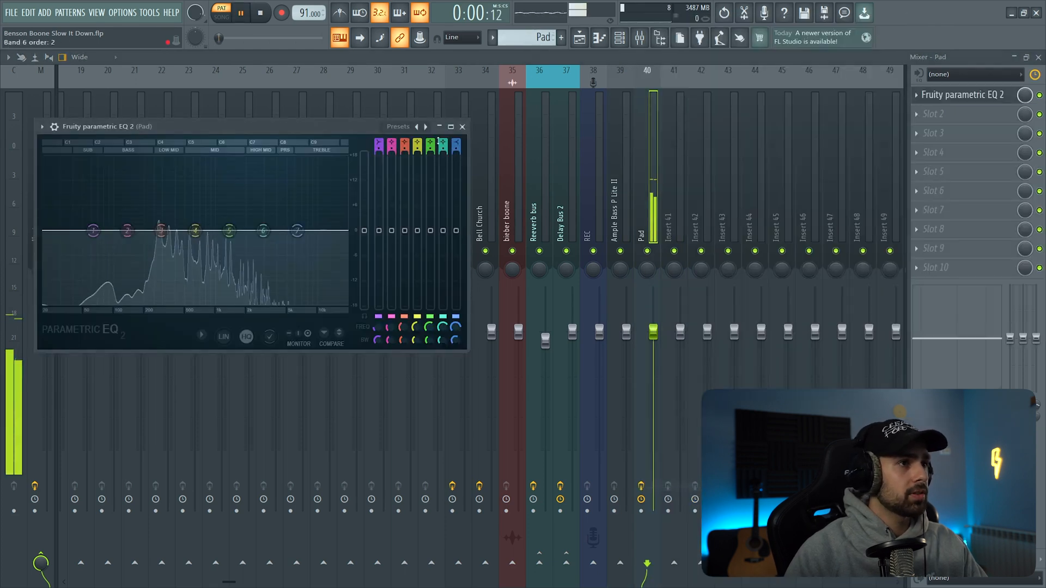
- Load the 20Hz + 18kHz cut preset in the Pad's EQ and raise its high-pass to about 124 Hz
{"action": "left_click", "coordinate": [425, 127]}
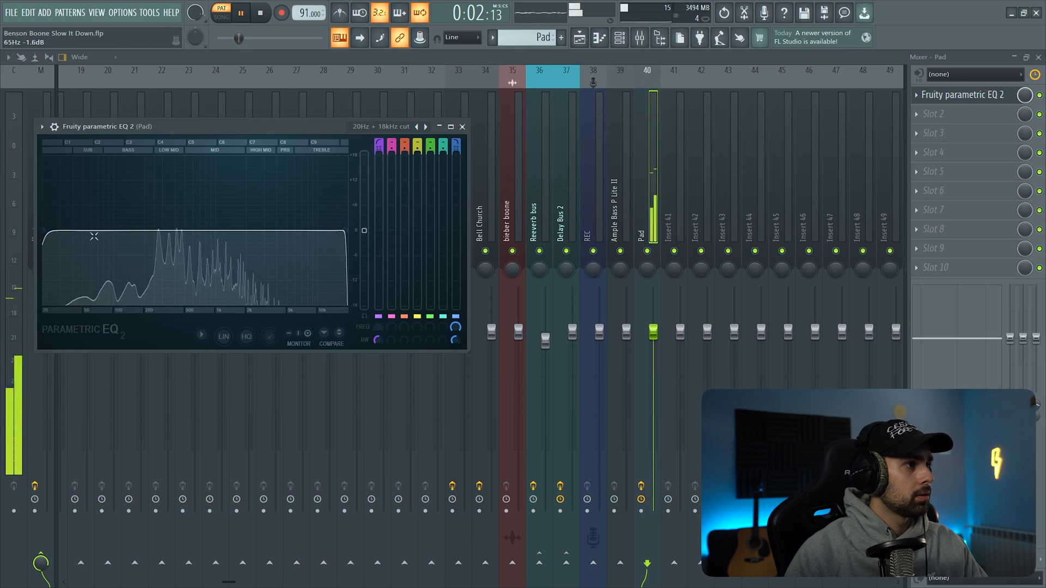
{"action": "left_click_drag", "start_coordinate": [44, 231], "coordinate": [123, 230]}
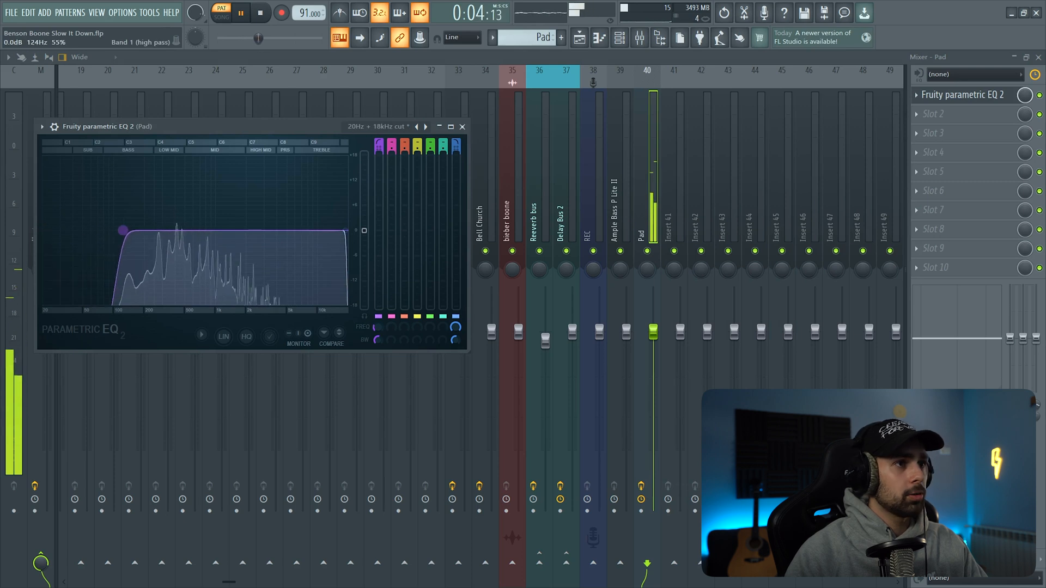
{"action": "key", "text": "space"}
{"action": "left_click", "coordinate": [462, 126]}
- Play the Bell Church track and inspect its Fruity Reeverb 2 settings
{"action": "key", "text": "space"}
{"action": "left_click", "coordinate": [478, 130]}
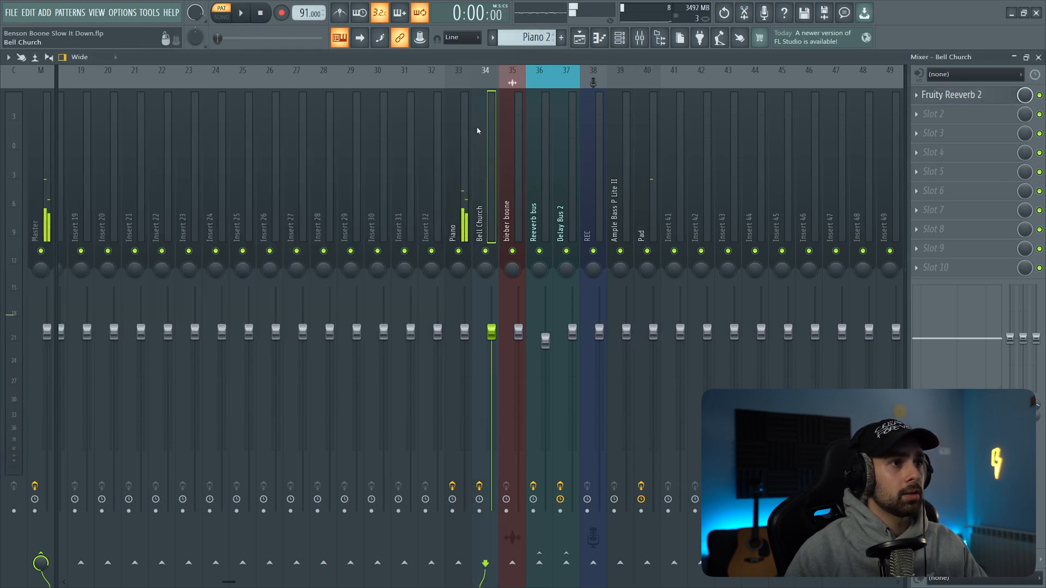
{"action": "key", "text": "space"}
{"action": "left_click", "coordinate": [951, 94]}
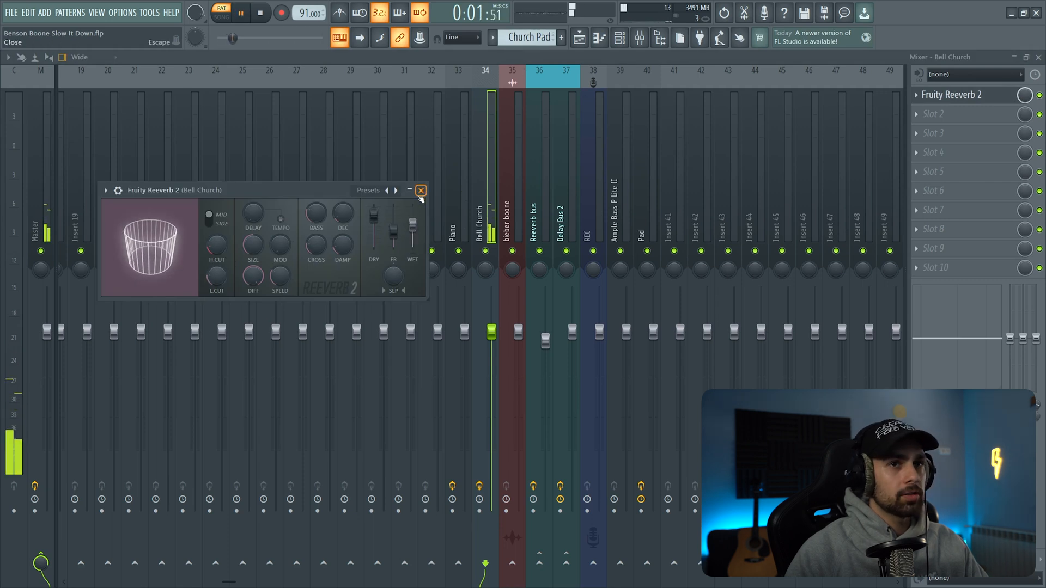
{"action": "left_click", "coordinate": [420, 190]}
{"action": "key", "text": "space"}
- Add Fruity Parametric EQ 2 to the Bell Church track with the 20Hz + 18kHz cut preset and raise its high-pass just above 200 Hz
{"action": "left_click", "coordinate": [933, 114]}
{"action": "left_click", "coordinate": [699, 489]}
{"action": "left_click", "coordinate": [496, 207]}
{"action": "key", "text": "space"}
{"action": "left_click_drag", "start_coordinate": [125, 310], "coordinate": [234, 310]}
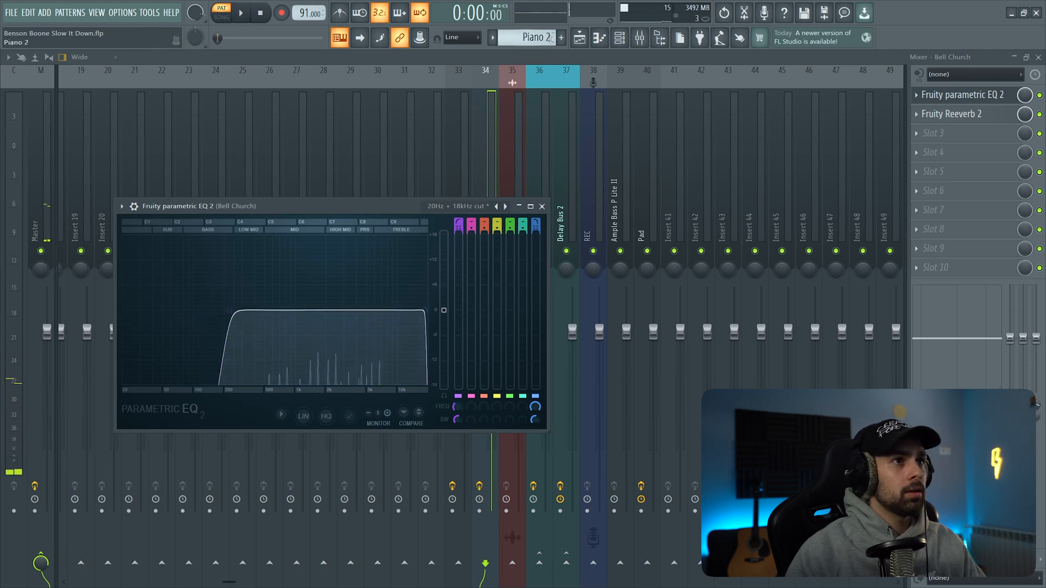
- Play the song with the vocal and examine the first effect on the Delay Bus 2 mixer track
{"action": "scroll", "coordinate": [549, 41], "scroll_direction": "up", "scroll_amount": 1}
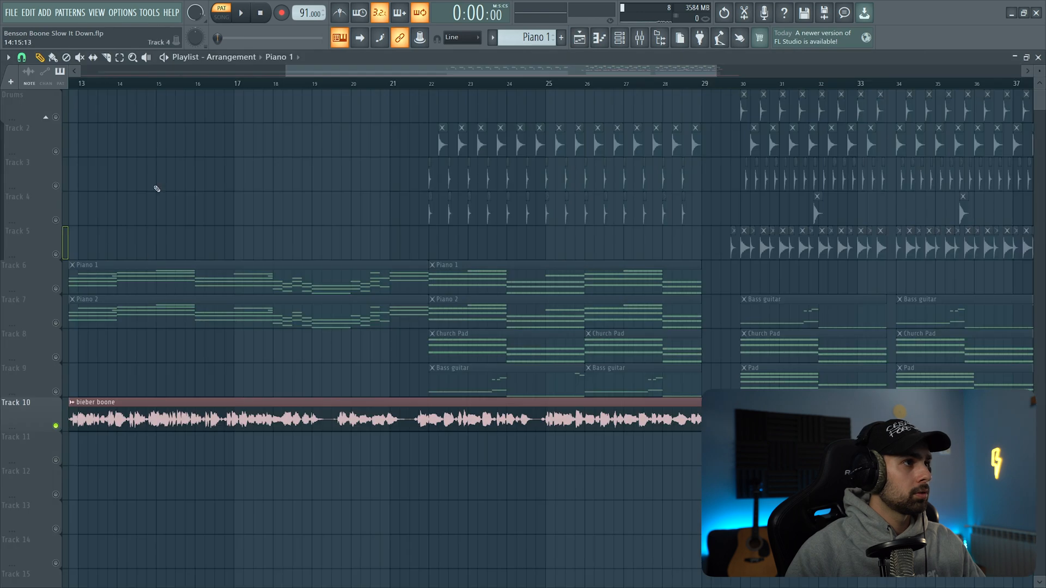
{"action": "key", "text": "space"}
{"action": "key", "text": "F9"}
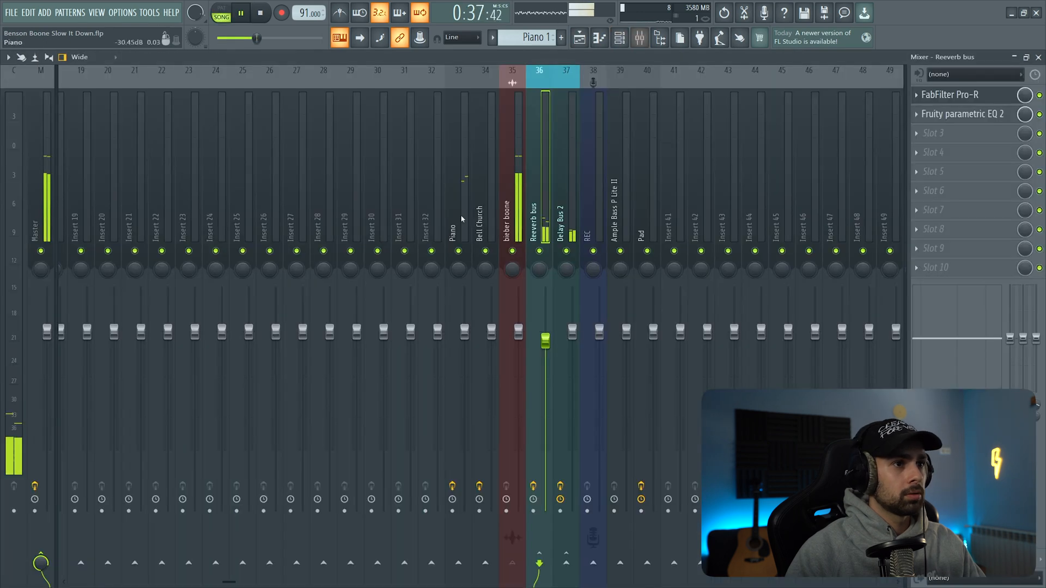
{"action": "key", "text": "space"}
{"action": "left_click", "coordinate": [566, 223]}
{"action": "left_click", "coordinate": [949, 95]}
{"action": "left_click_drag", "start_coordinate": [224, 121], "coordinate": [400, 150]}
{"action": "left_click_drag", "start_coordinate": [243, 231], "coordinate": [246, 228]}
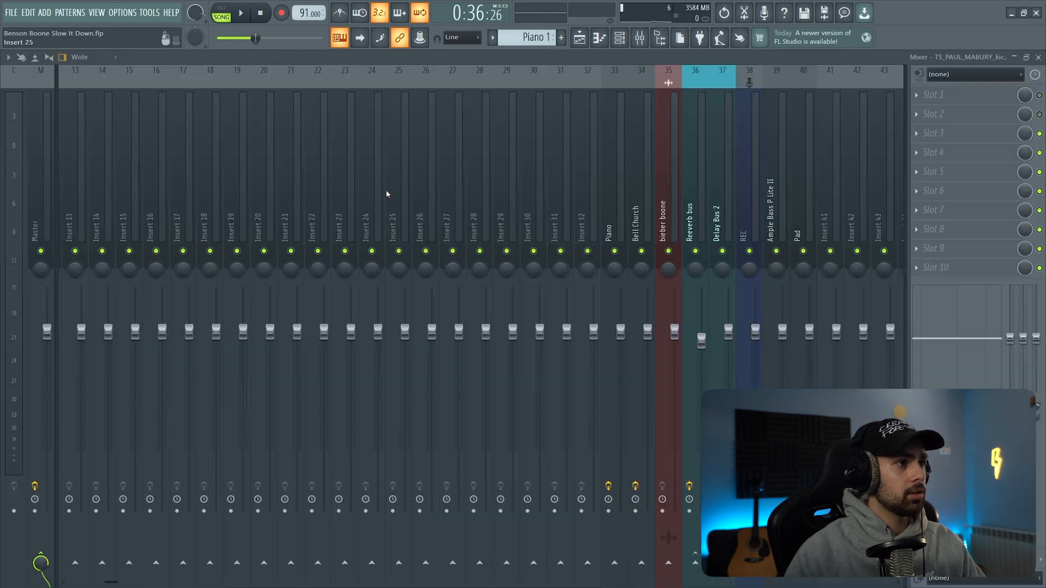
- Sidechain the kick mixer track to the bieber boone track and add a Fruity Limiter in the vocal track's slot 10
{"action": "right_click", "coordinate": [236, 562]}
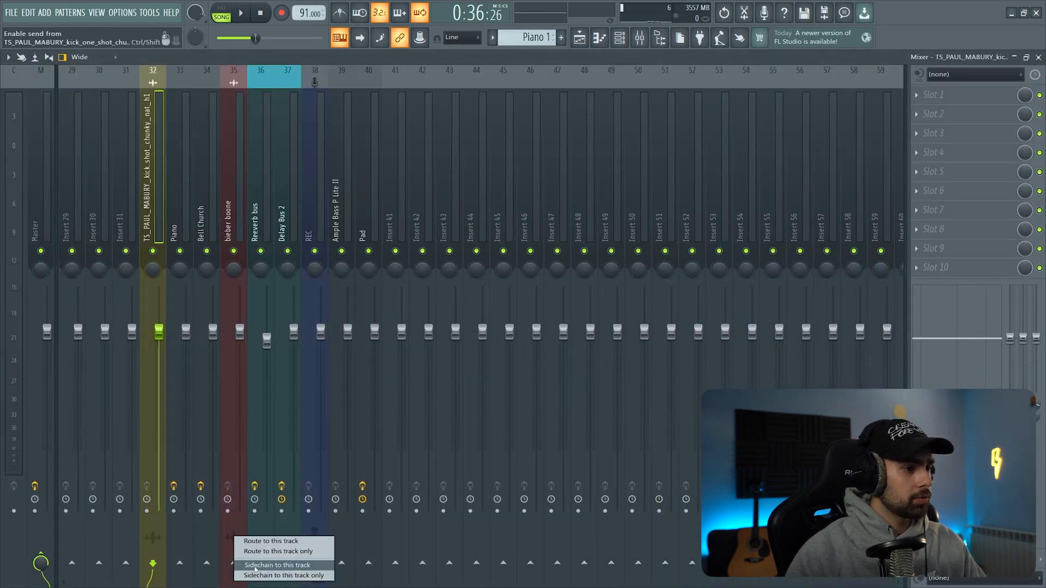
{"action": "left_click", "coordinate": [256, 566]}
{"action": "left_click", "coordinate": [236, 258]}
{"action": "left_click", "coordinate": [936, 268]}
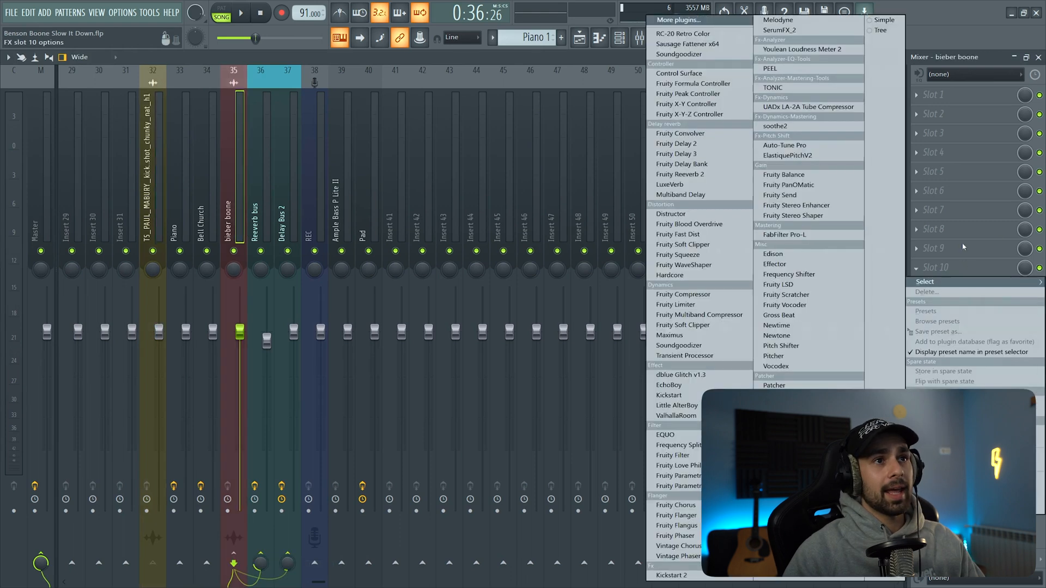
{"action": "left_click", "coordinate": [684, 21]}
{"action": "type", "text": "lim"}
{"action": "key", "text": "Return"}
- Set the vocal Limiter's sidechain input to 1, its compression ratio to about 2.3:1, and adjust the threshold
{"action": "right_click", "coordinate": [247, 292]}
{"action": "left_click", "coordinate": [271, 308]}
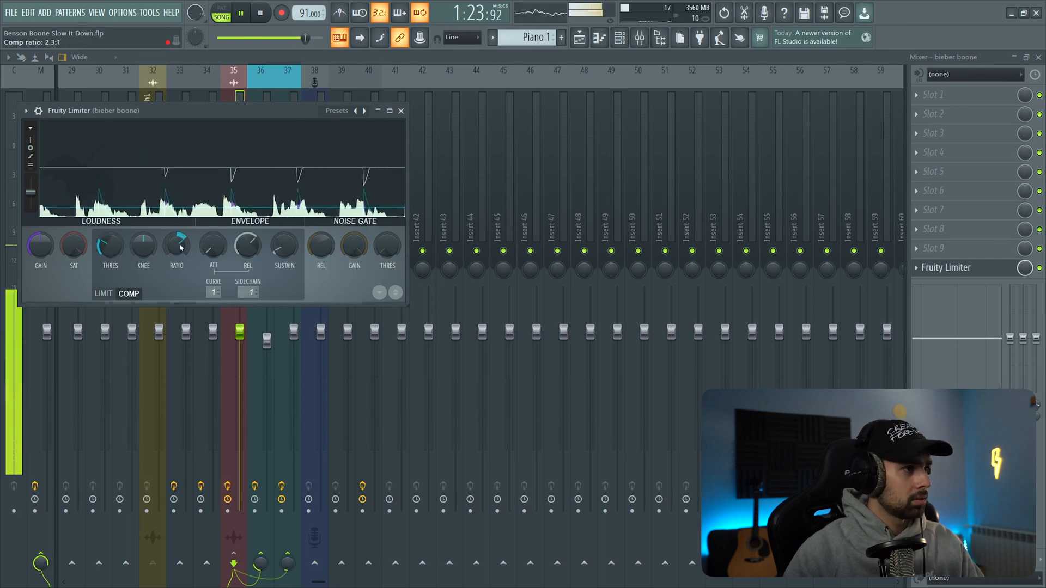
{"action": "left_click_drag", "start_coordinate": [117, 234], "coordinate": [116, 241]}
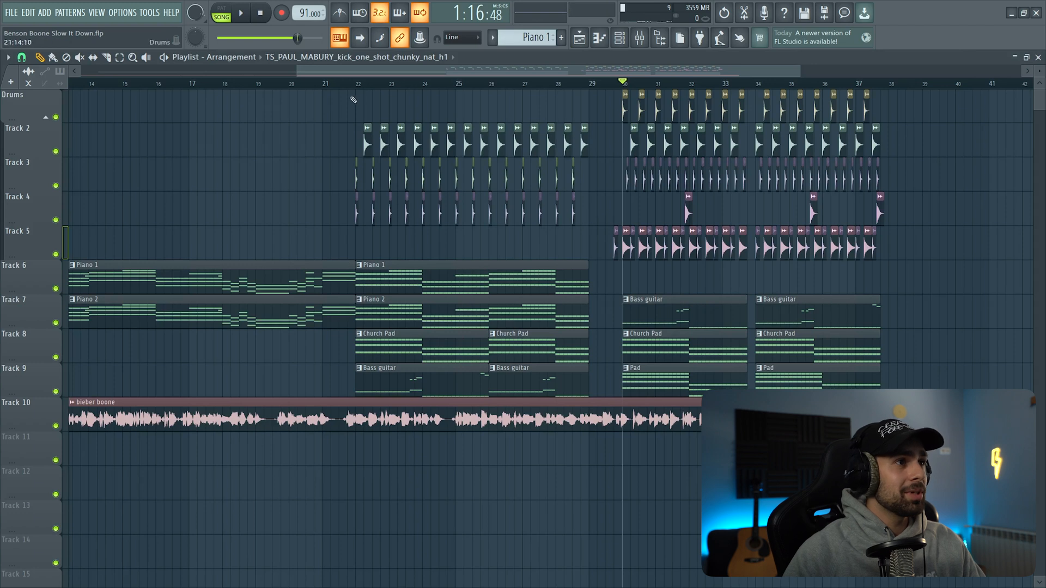
- Create a rising volume multiplier automation clip for the Track 2 snare from bar 22 to bar 29
{"action": "left_click_drag", "start_coordinate": [354, 89], "coordinate": [563, 91]}
{"action": "scroll", "coordinate": [304, 157], "scroll_direction": "up", "scroll_amount": 4}
{"action": "key", "text": "ctrl+d"}
{"action": "scroll", "coordinate": [457, 150], "scroll_direction": "up", "scroll_amount": 2}
{"action": "double_click", "coordinate": [436, 146]}
{"action": "right_click", "coordinate": [421, 132]}
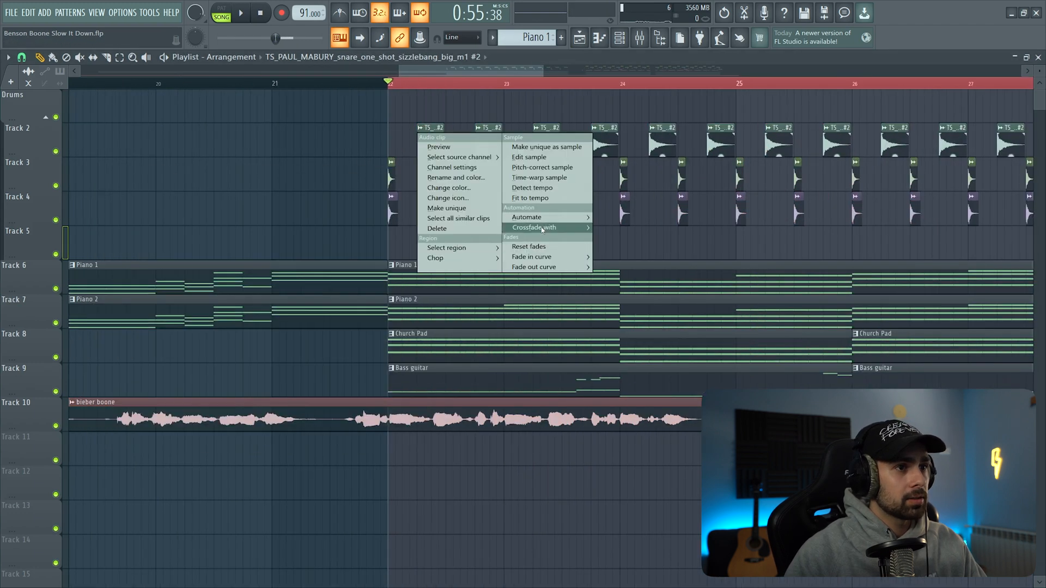
{"action": "mouse_move", "coordinate": [548, 218]}
{"action": "left_click", "coordinate": [609, 228]}
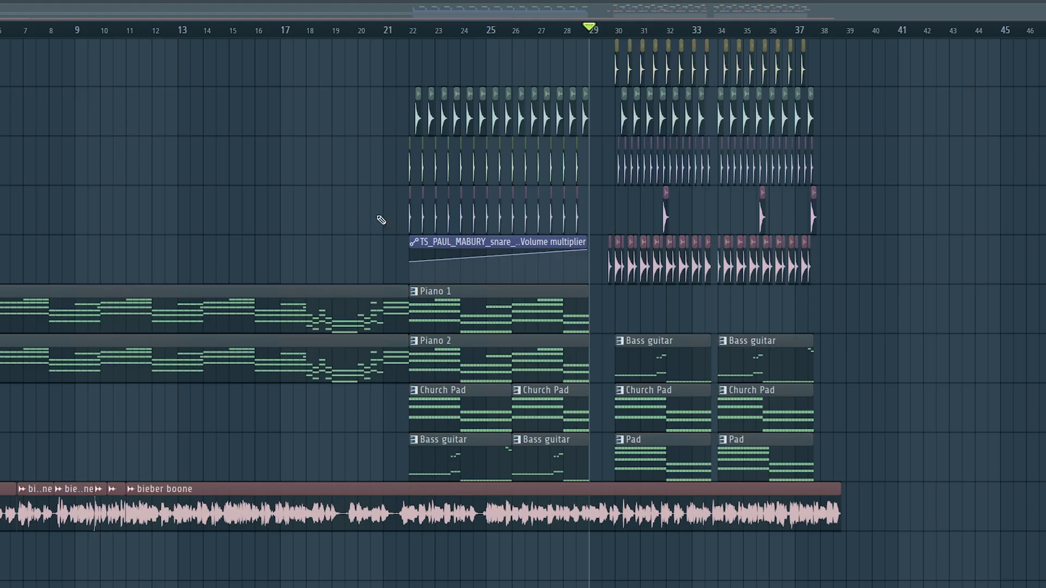
{"action": "scroll", "coordinate": [505, 255], "scroll_direction": "up", "scroll_amount": 3}
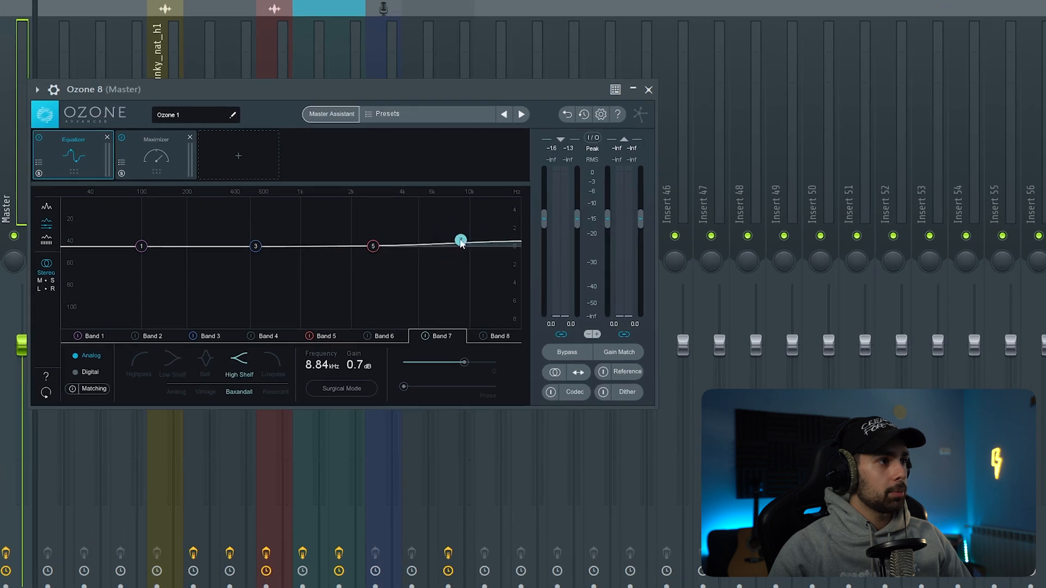
- Add an Imager to the master's Ozone 8 chain, widen Band 3, and set the Maximizer's threshold to -6.3 dB
{"action": "left_click", "coordinate": [234, 171]}
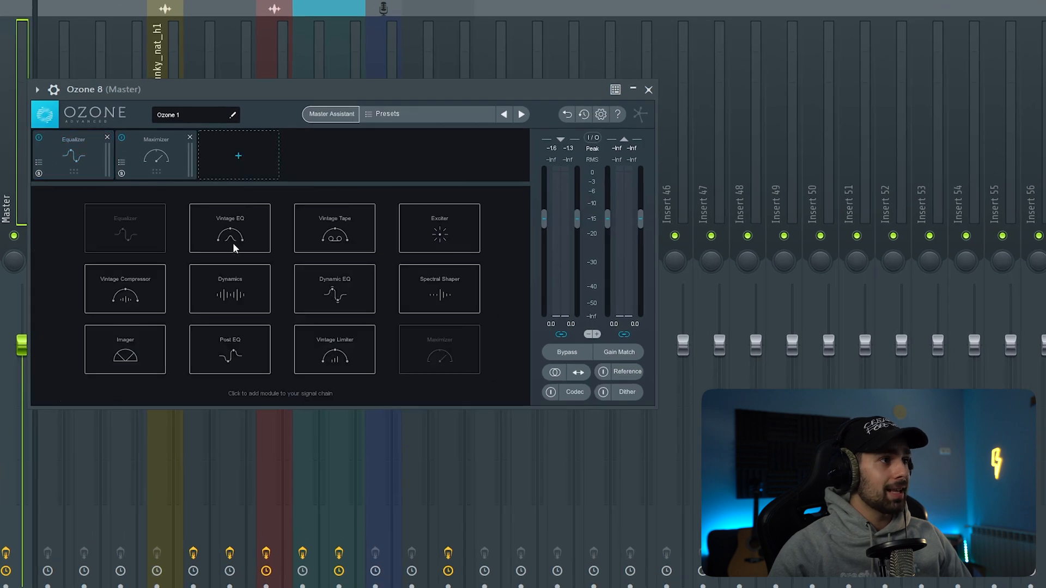
{"action": "left_click", "coordinate": [125, 348]}
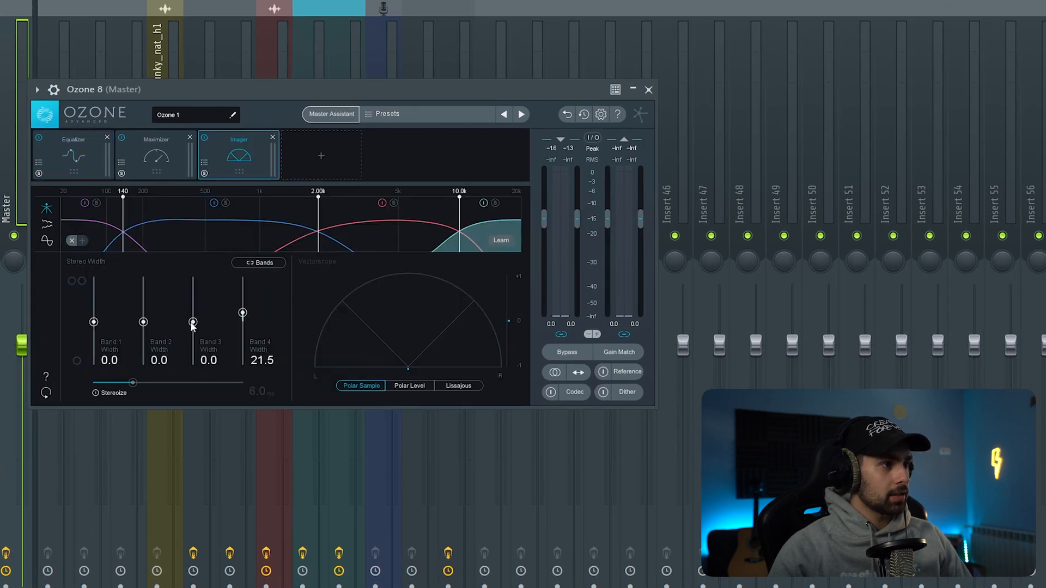
{"action": "left_click_drag", "start_coordinate": [193, 323], "coordinate": [194, 316]}
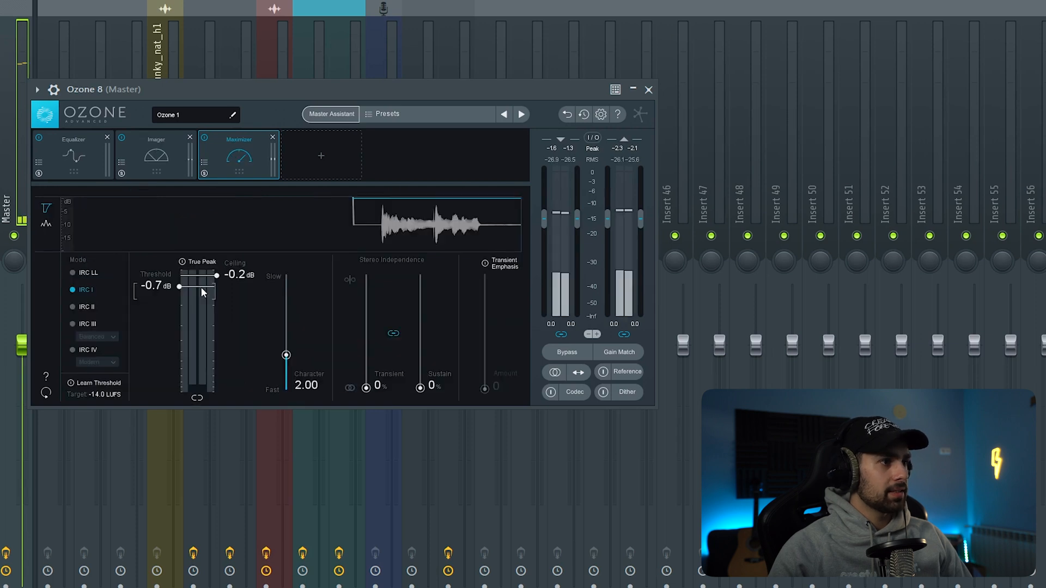
{"action": "left_click_drag", "start_coordinate": [201, 287], "coordinate": [203, 347]}
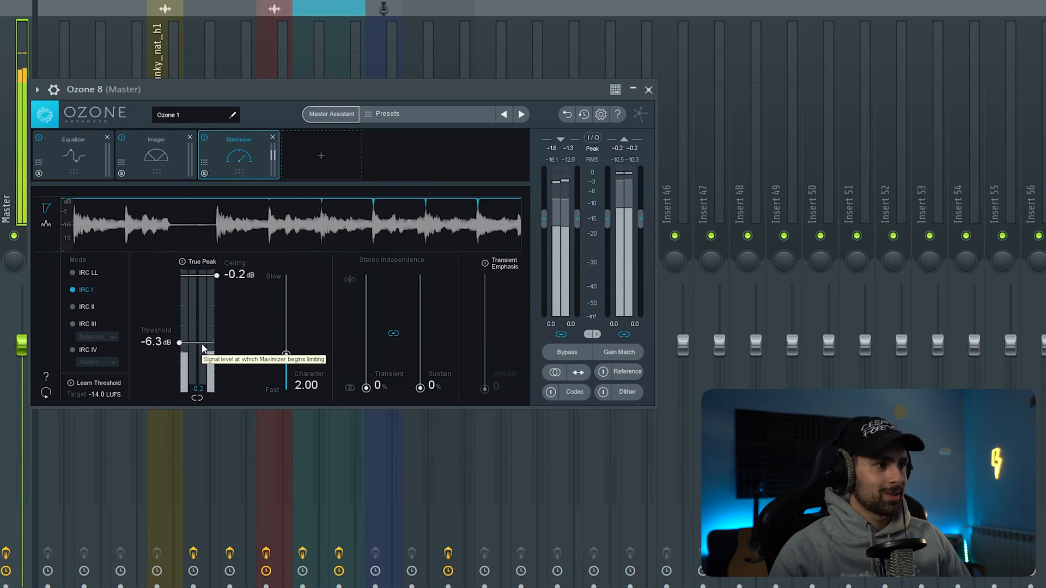